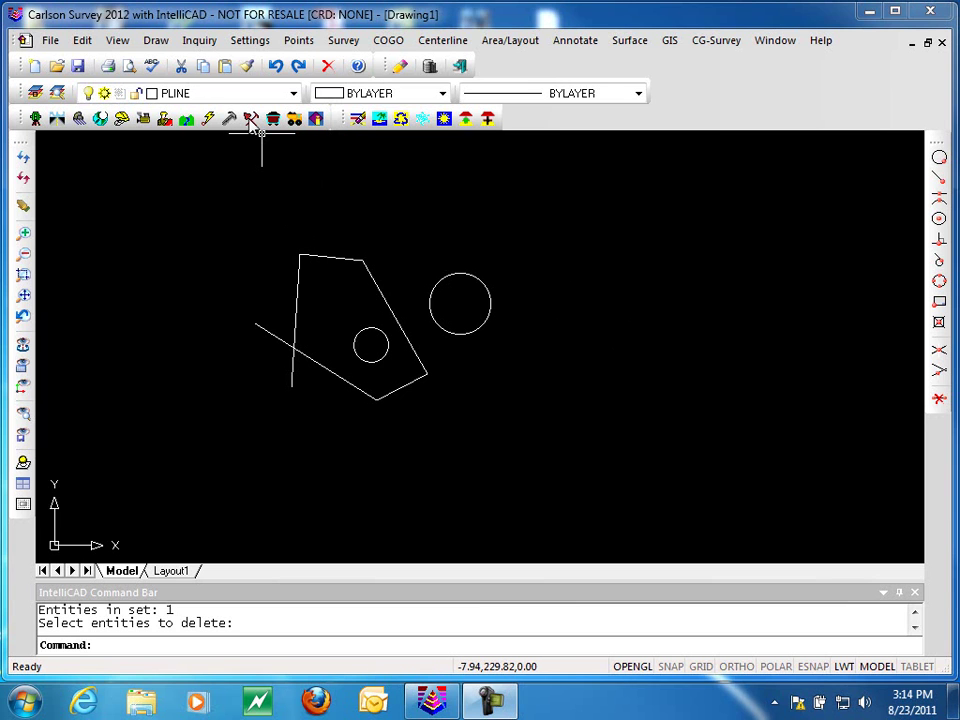
Step: Convert all the lines and both circles in the drawing to polylines with Entities to Polylines
click(81, 45)
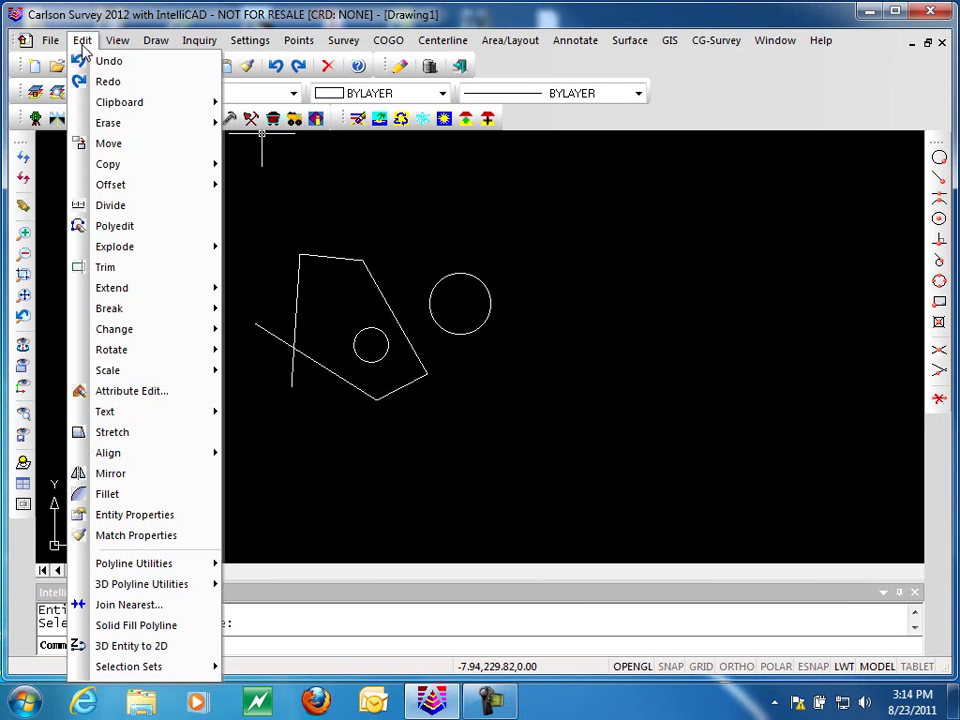
mouse_move(97, 573)
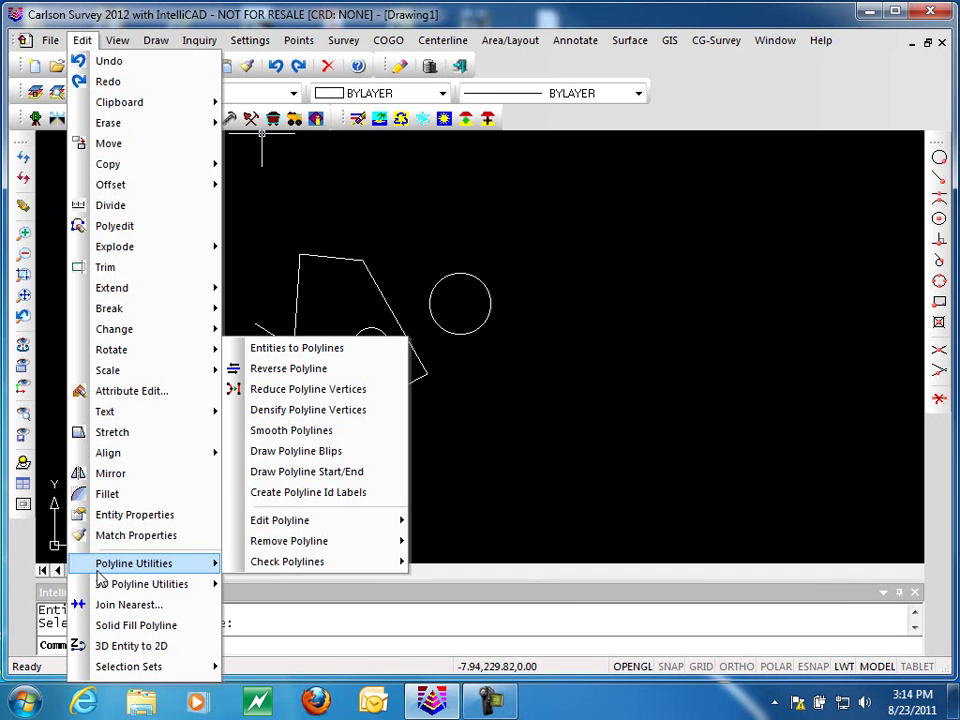
click(313, 348)
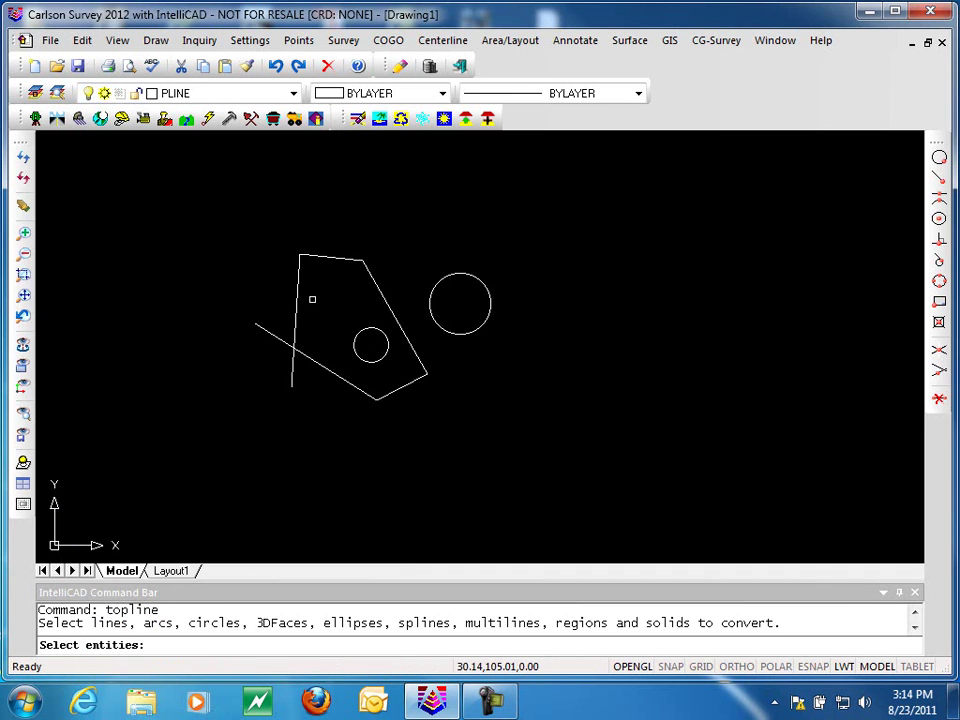
click(205, 447)
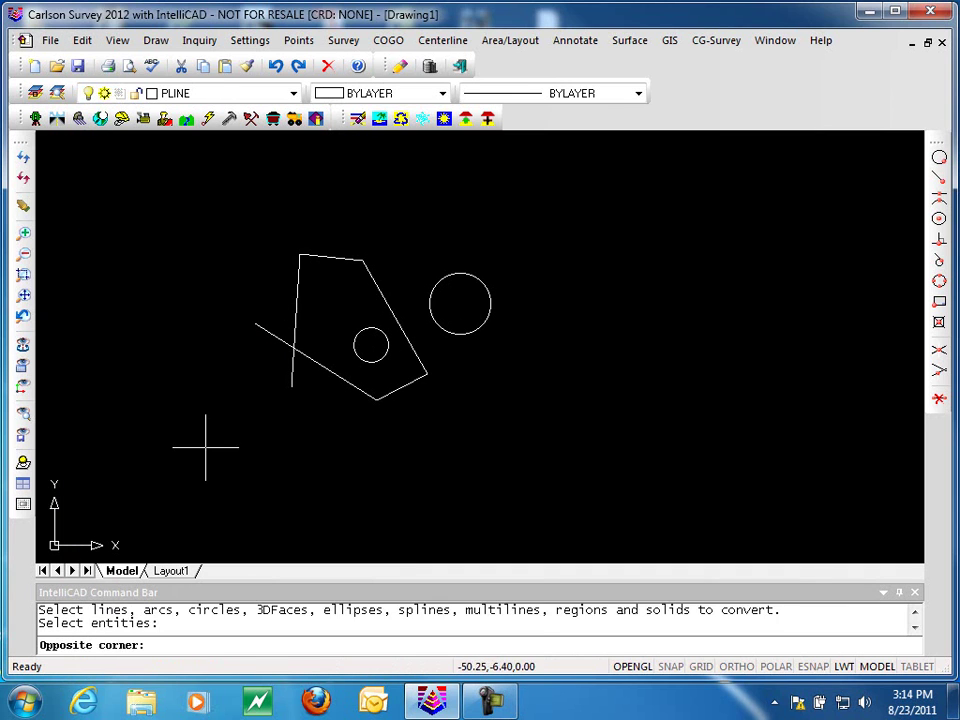
click(555, 220)
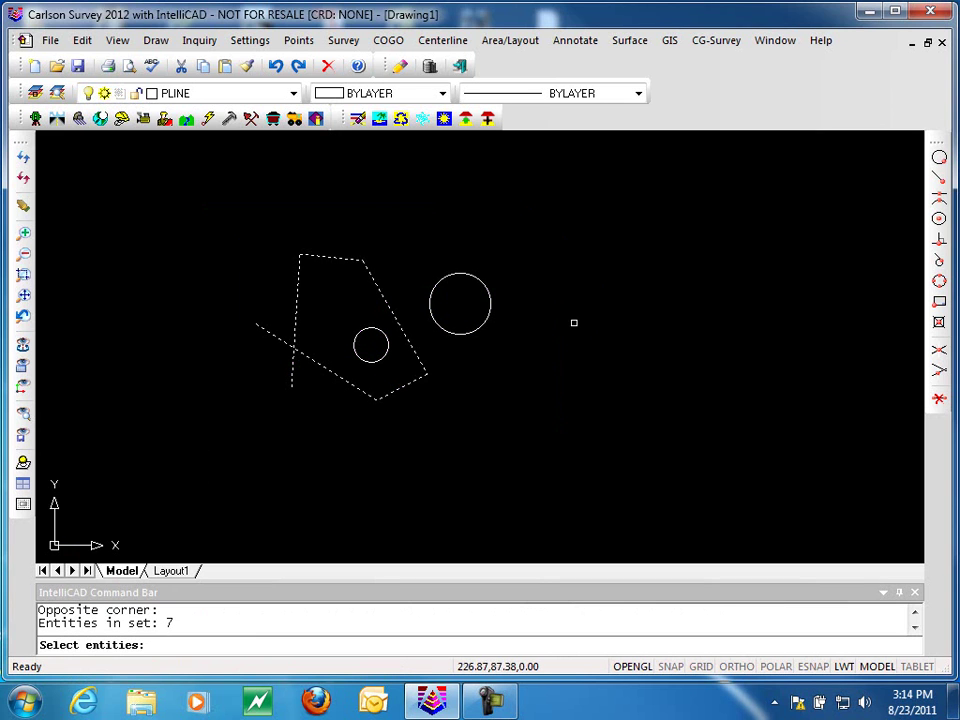
key(Return)
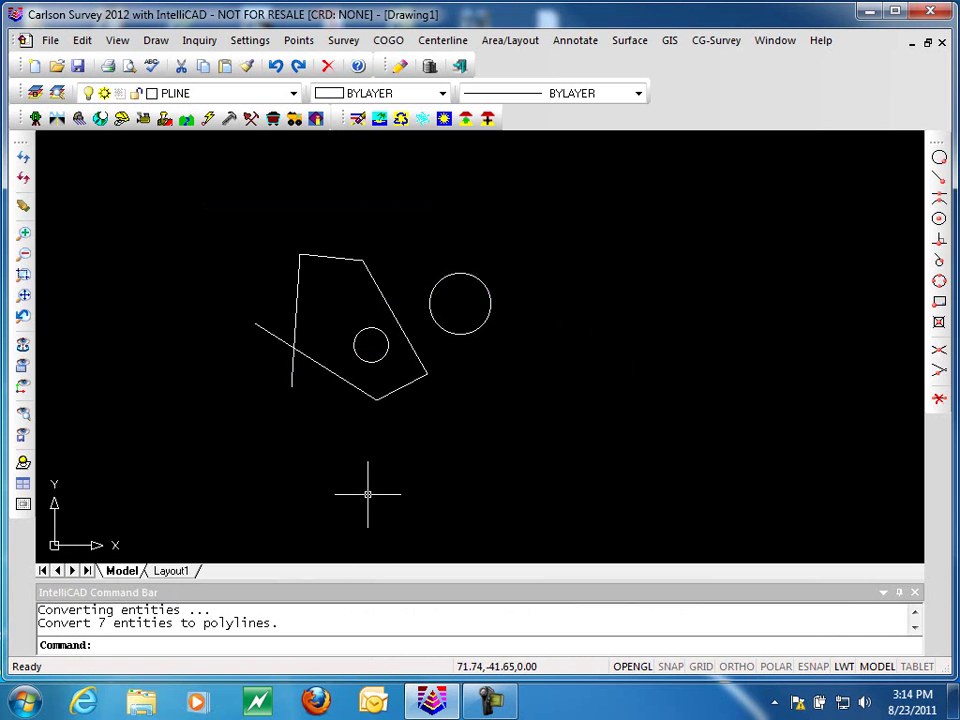
Step: List the entity properties of the larger circle, then close the prompt history
text(li)
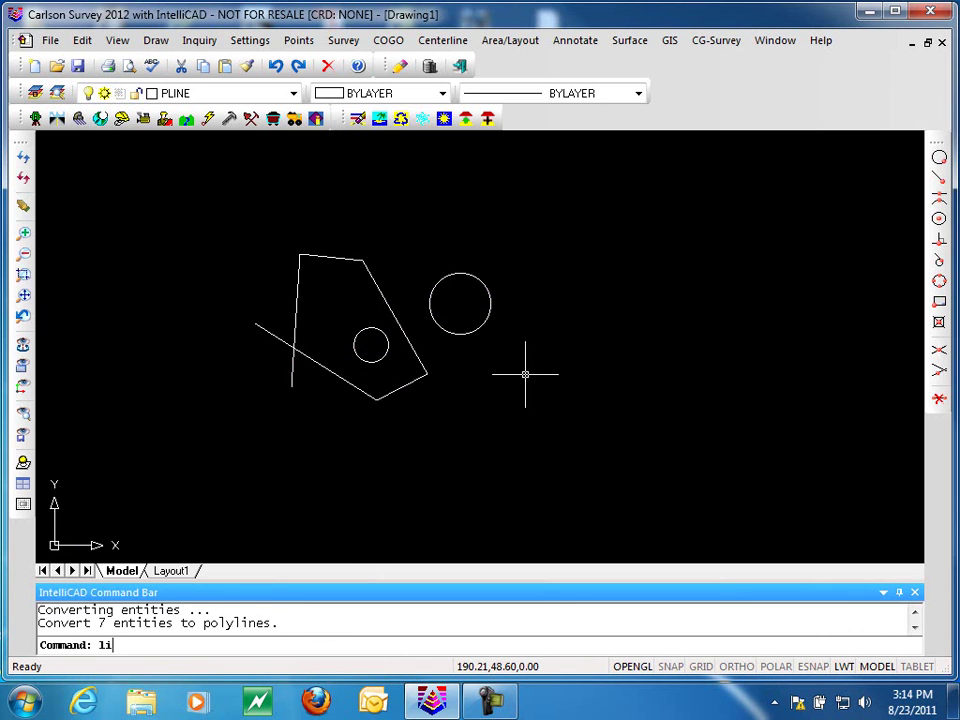
key(Return)
click(491, 304)
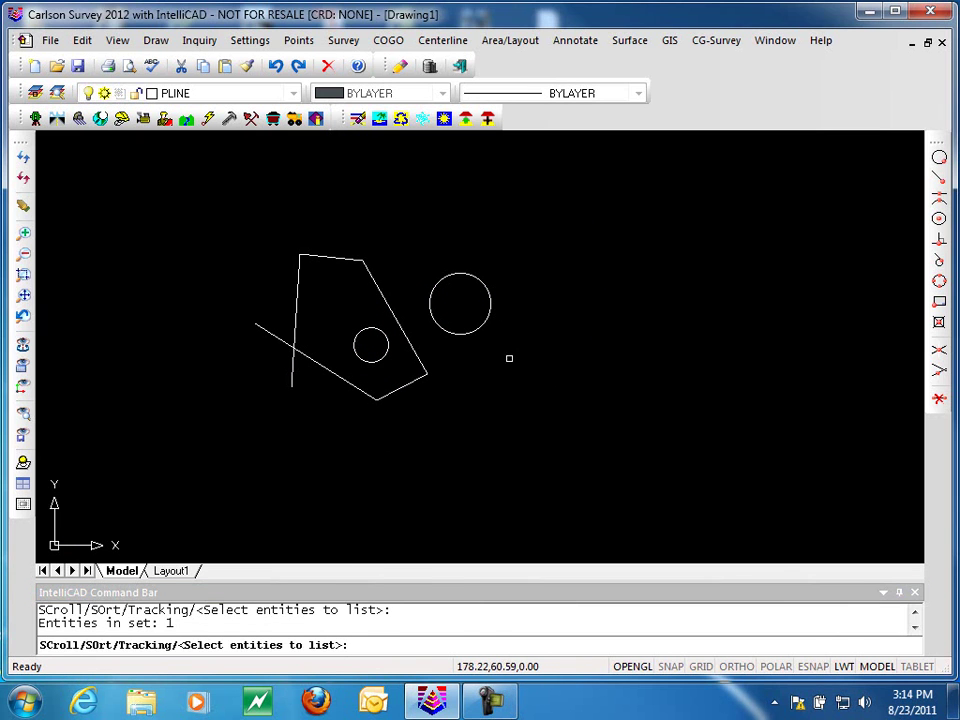
key(Return)
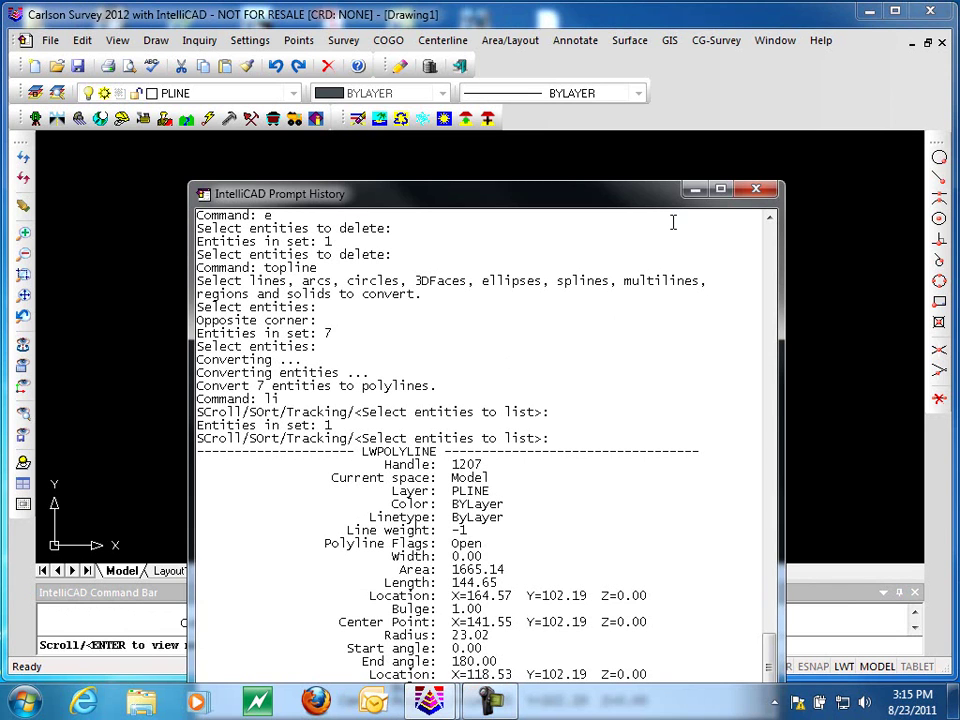
key(Return)
click(755, 189)
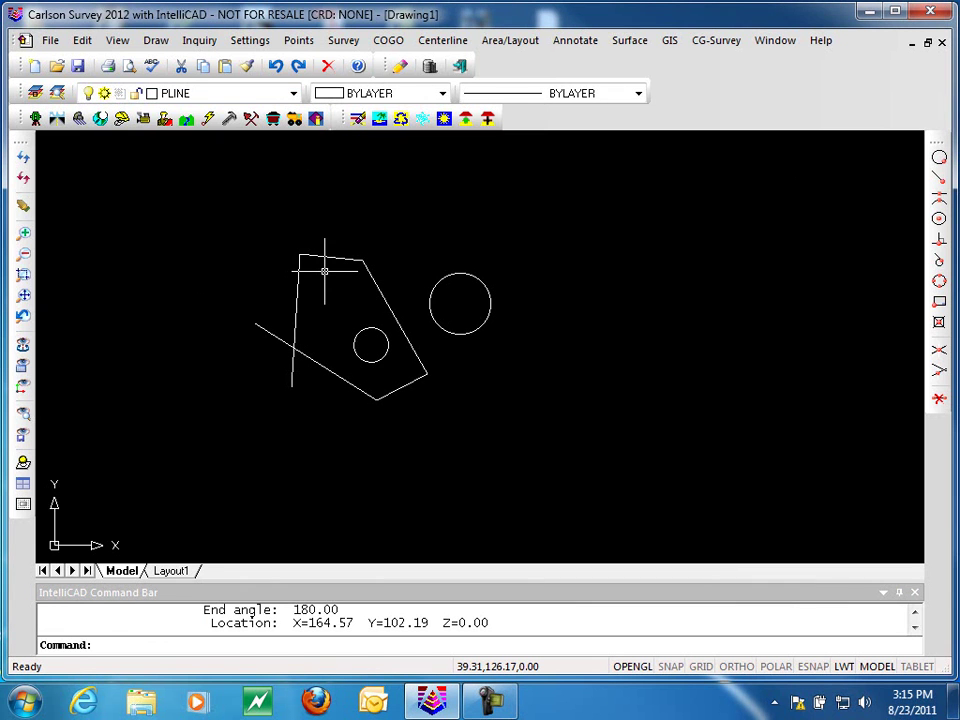
Step: Draw a three-point arc just right of the larger circle, curving up to an end point near 215, 100
text(a)
key(Return)
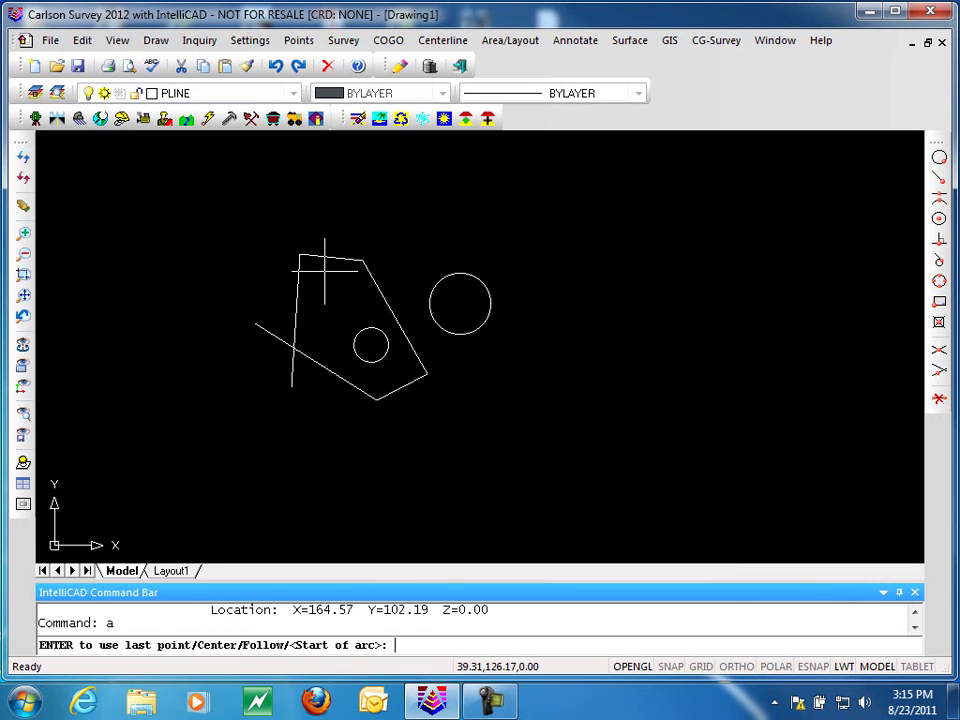
click(489, 388)
click(502, 342)
click(557, 304)
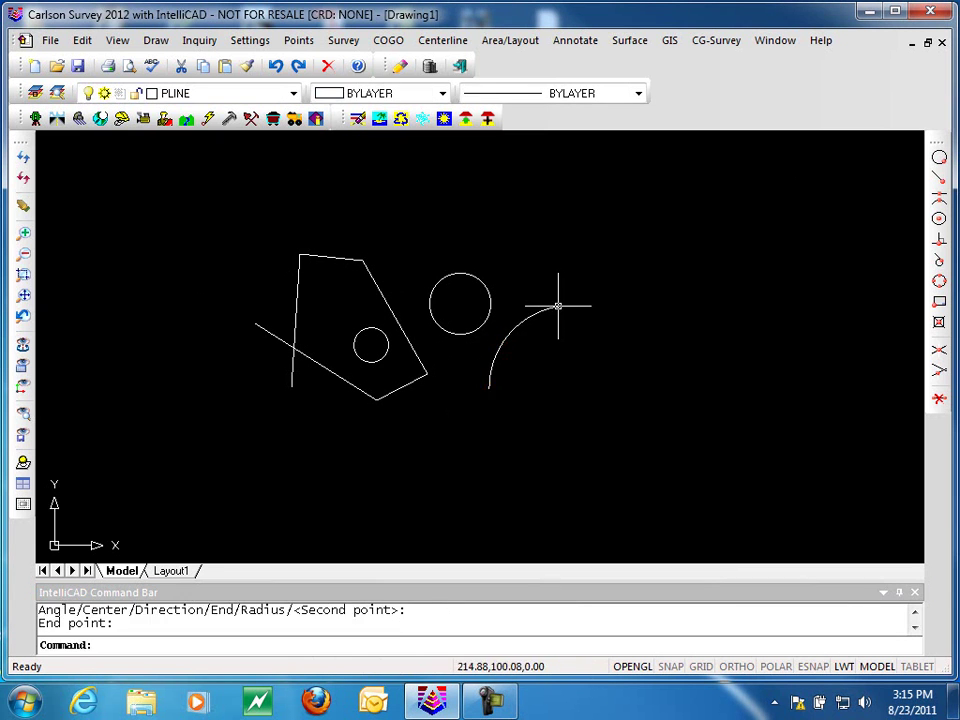
right_click(557, 304)
click(463, 175)
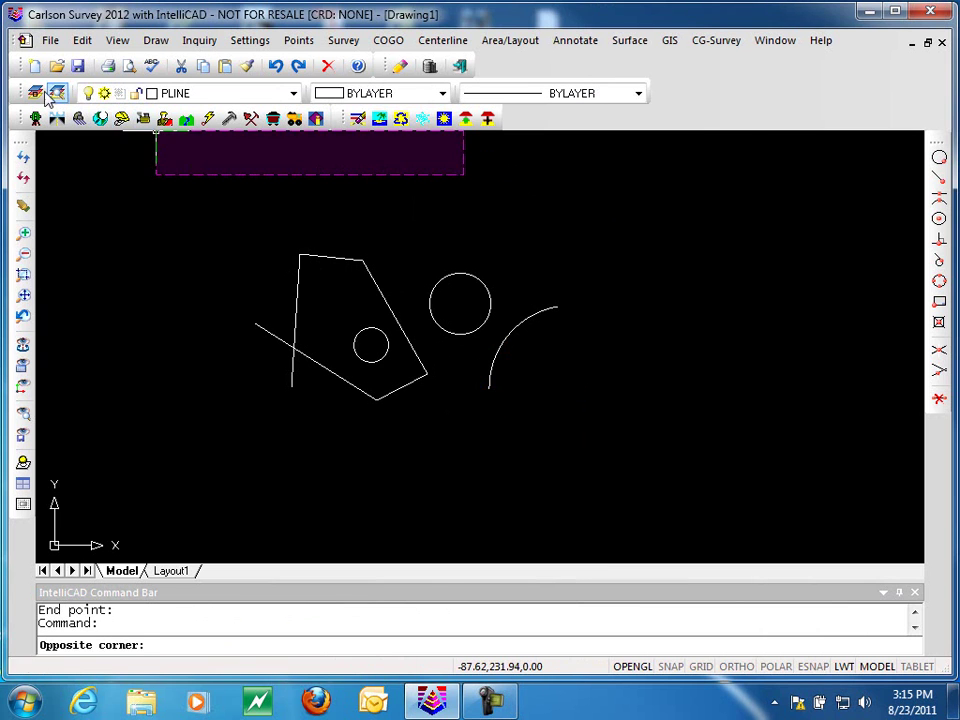
click(201, 148)
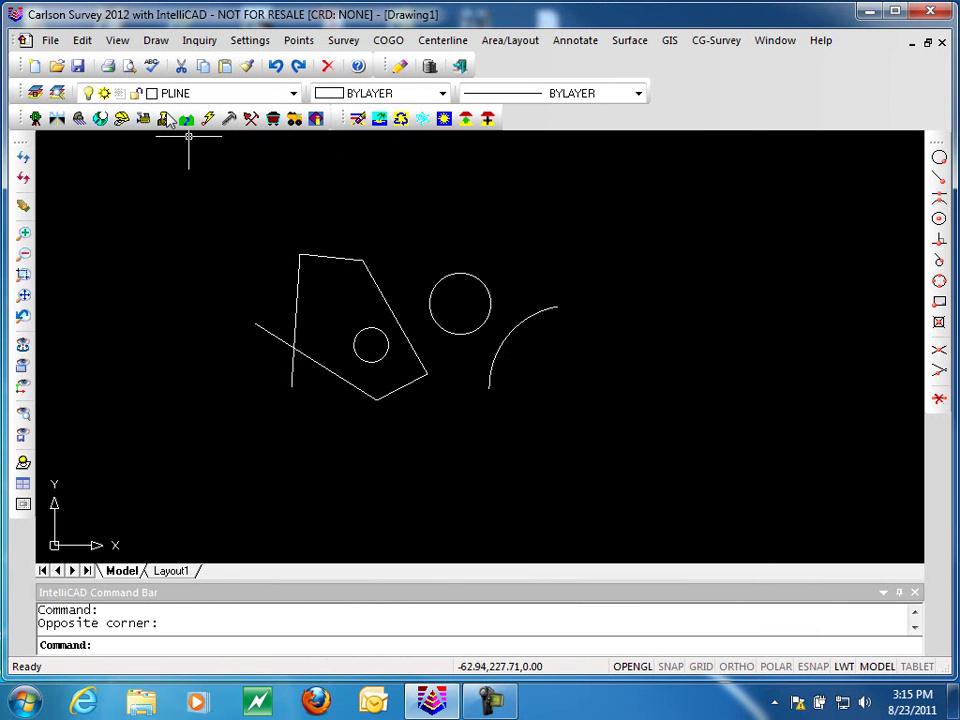
Step: Convert the new arc beside the larger circle to a polyline
click(81, 41)
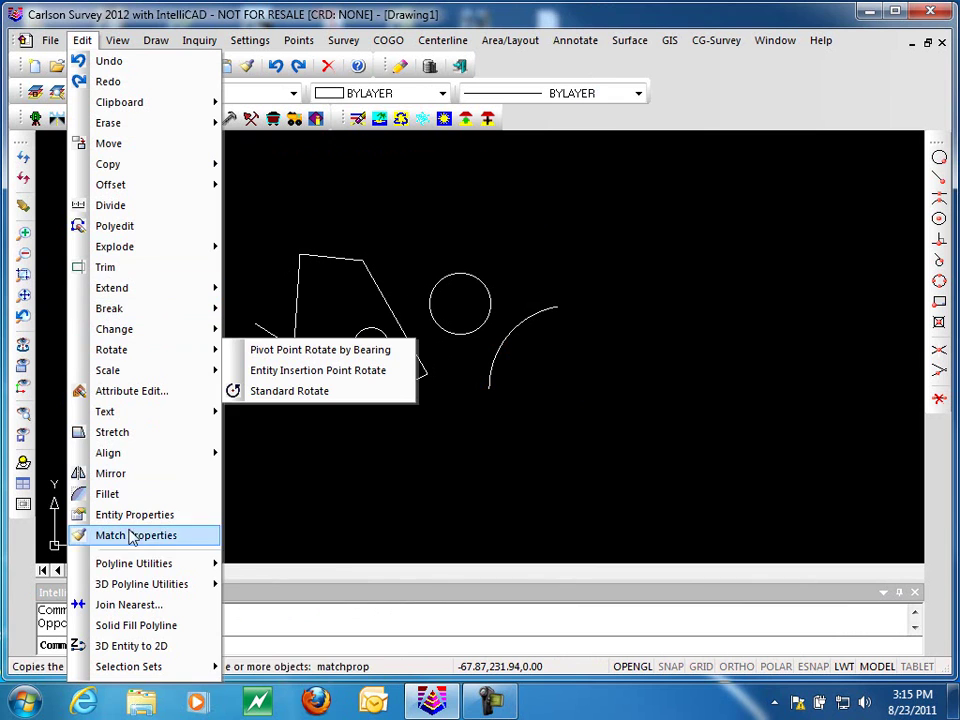
mouse_move(137, 584)
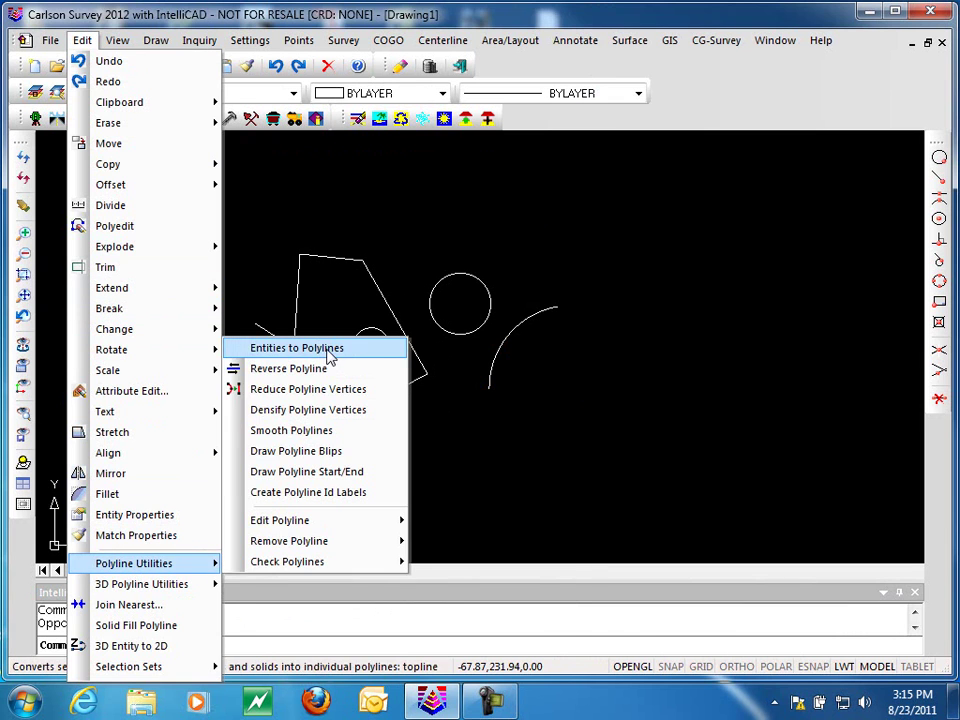
click(327, 347)
click(514, 385)
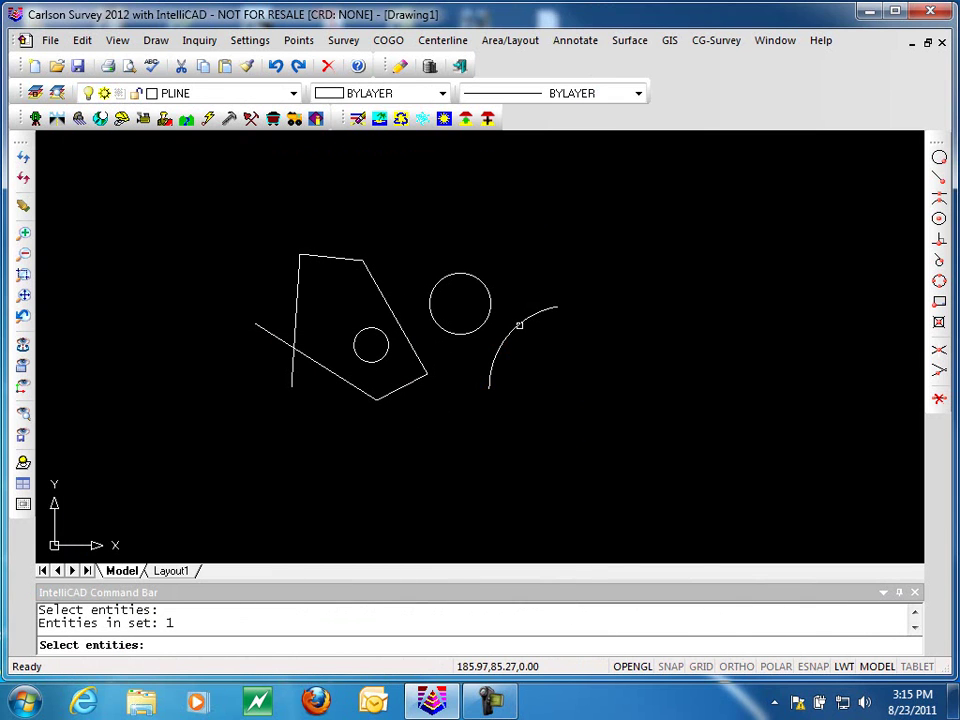
key(Return)
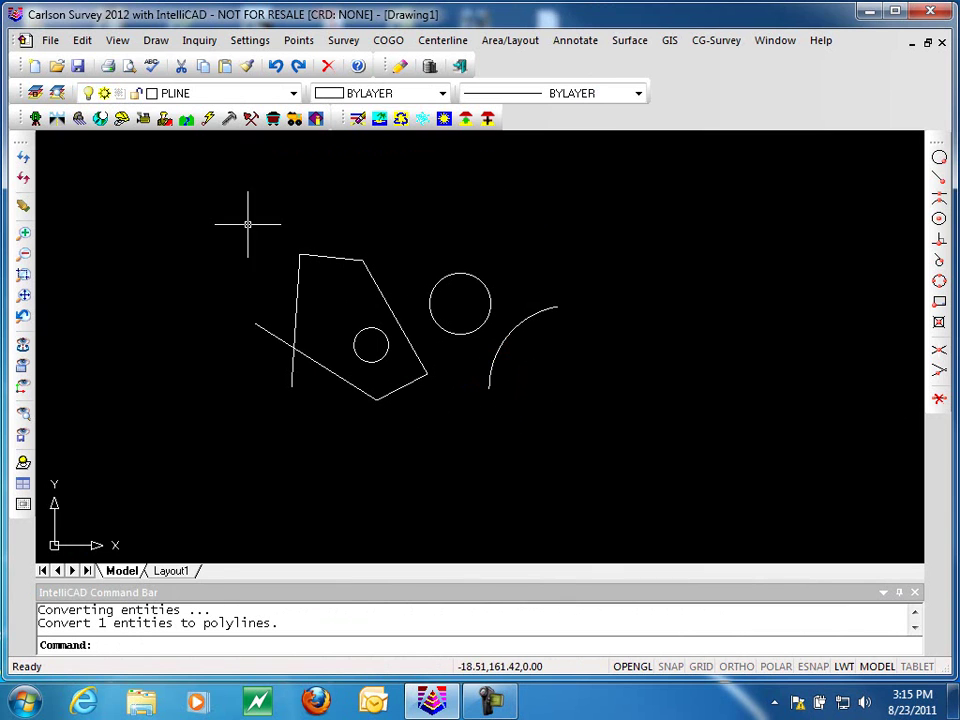
Step: Use Reverse Polyline on the long lower diagonal line, the larger circle and the arc
click(80, 41)
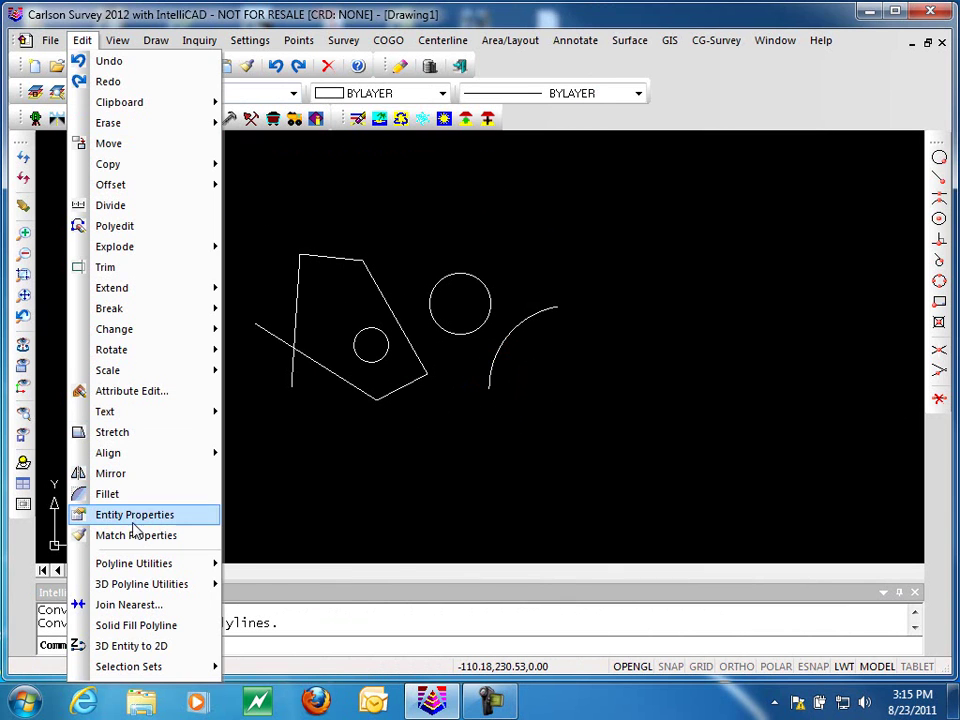
mouse_move(137, 566)
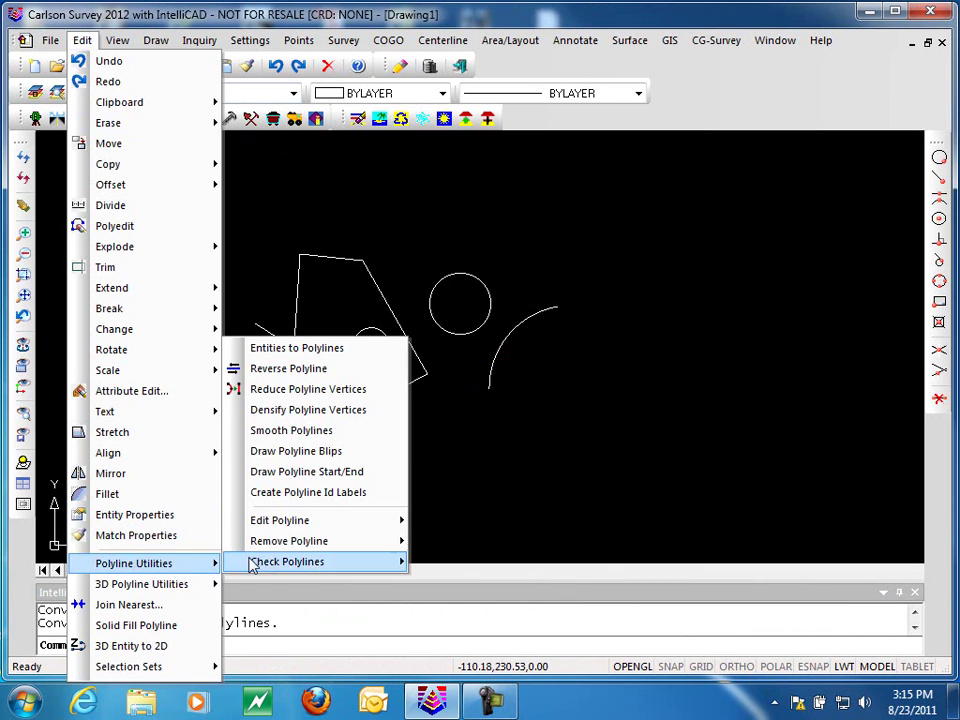
click(302, 367)
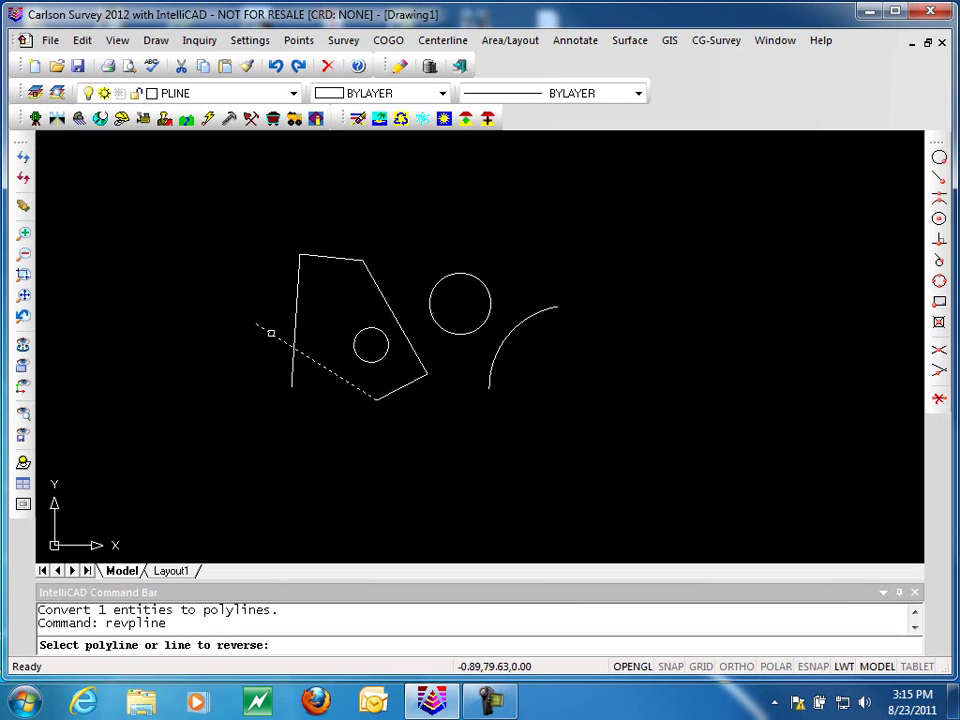
click(271, 333)
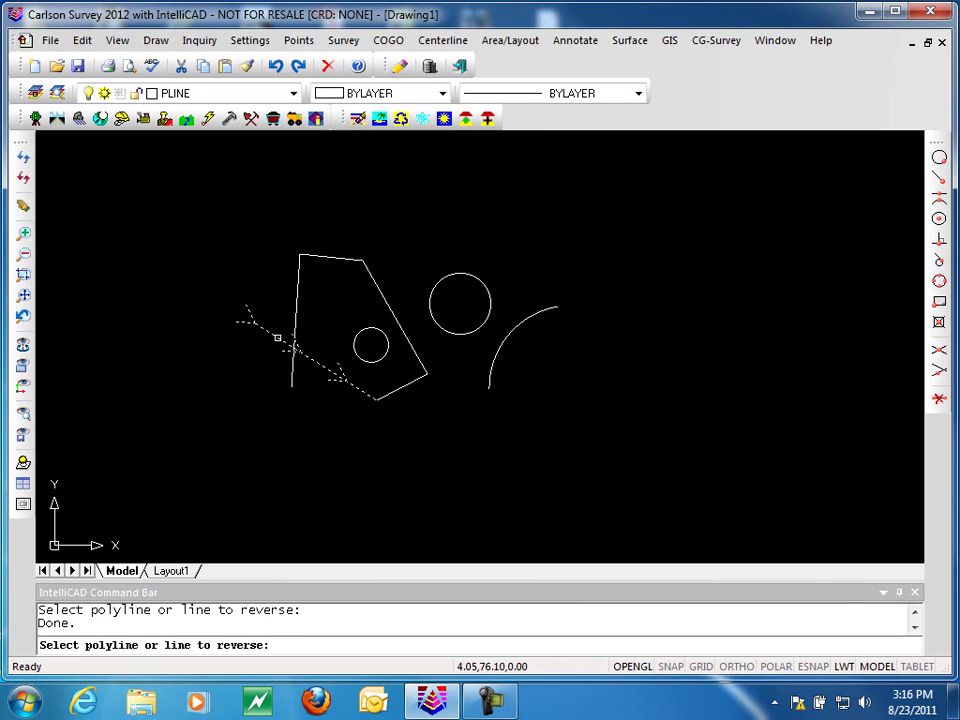
click(278, 336)
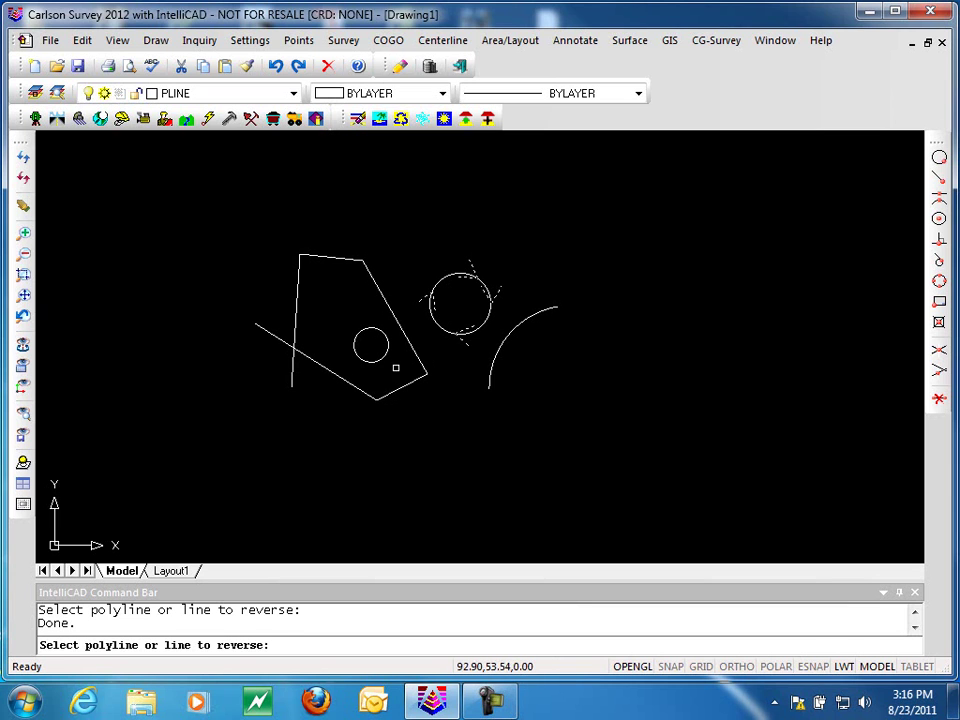
click(441, 327)
key(Return)
click(496, 352)
key(Return)
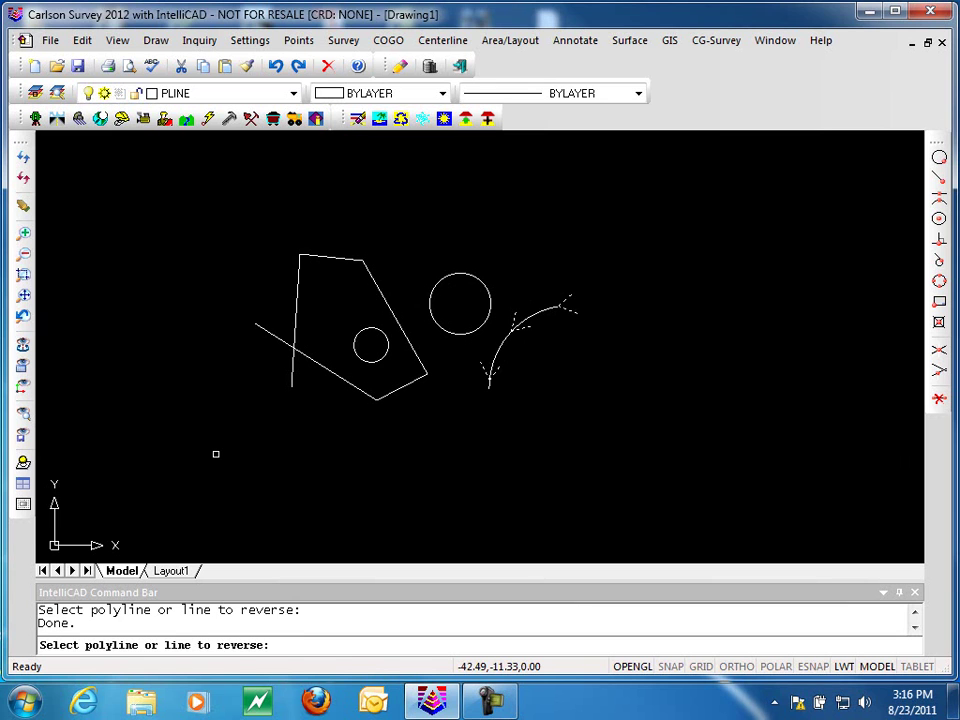
key(Return)
Step: Densify the long lower diagonal polyline at a 10.0 point interval and select it to display its vertices
click(80, 42)
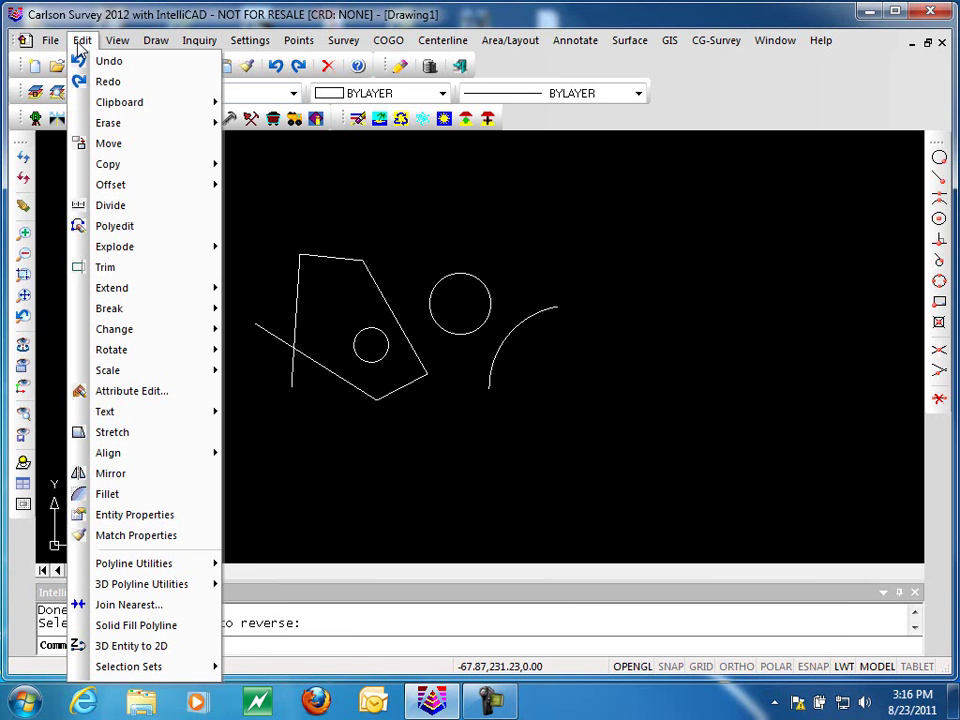
mouse_move(187, 572)
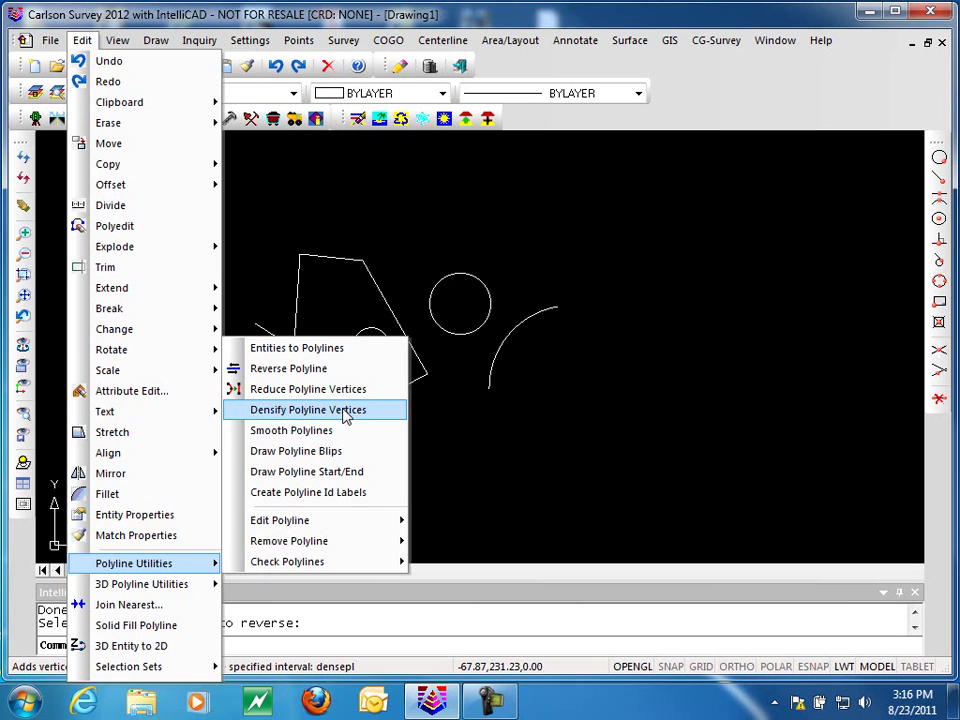
click(345, 410)
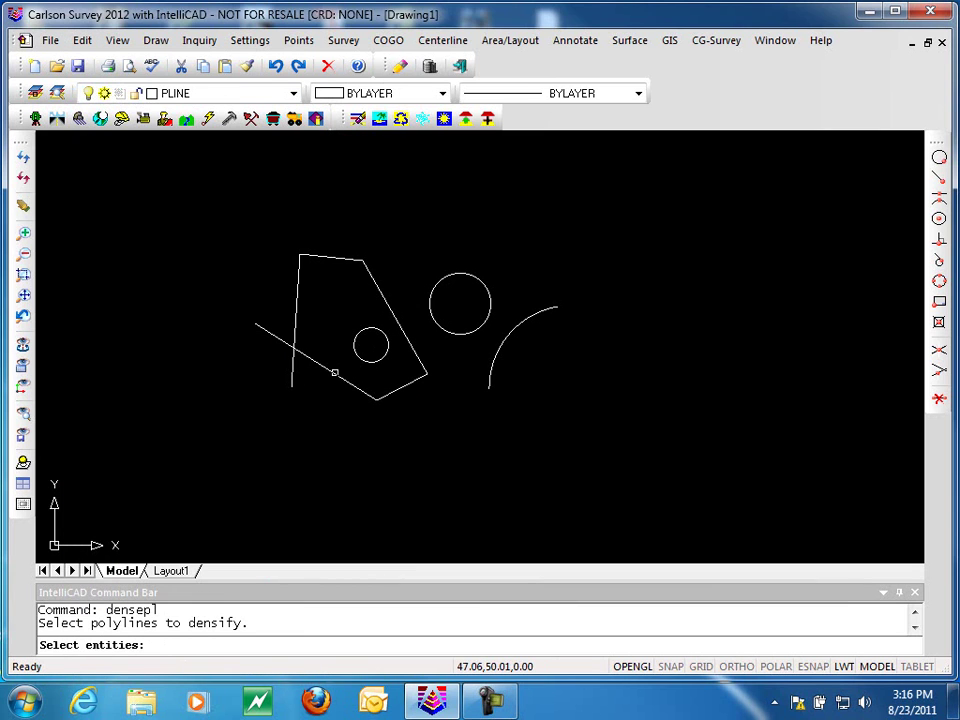
click(336, 372)
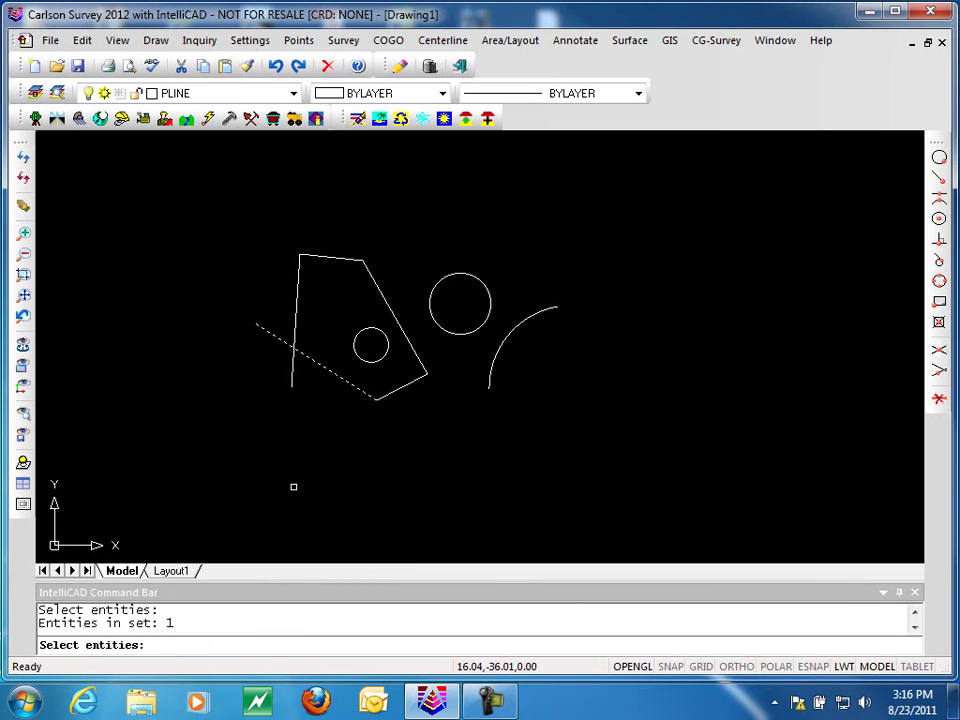
key(Return)
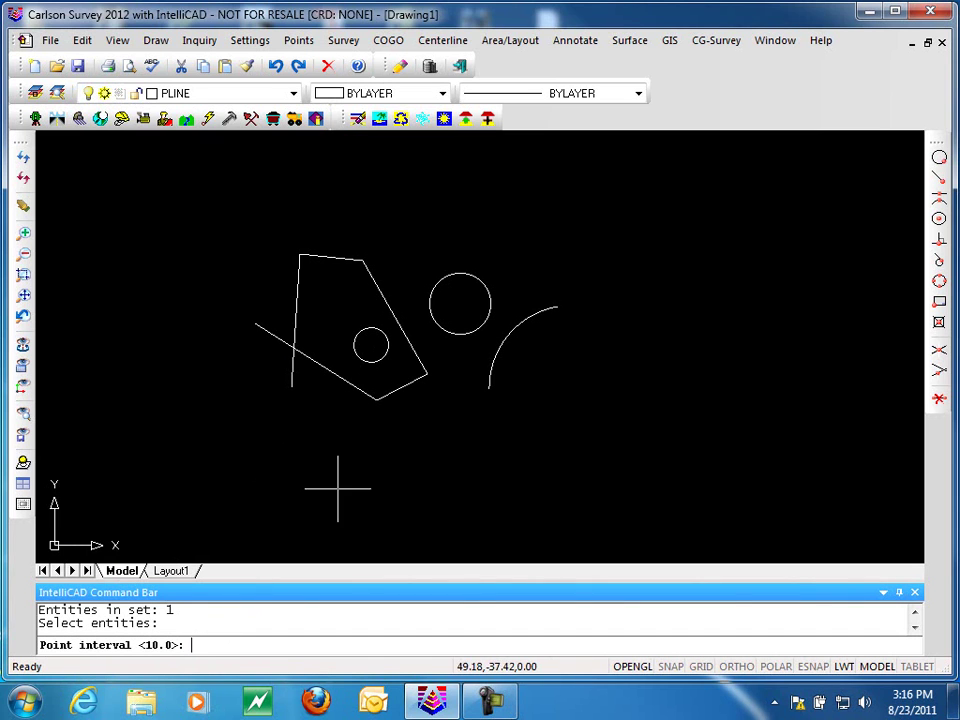
key(Return)
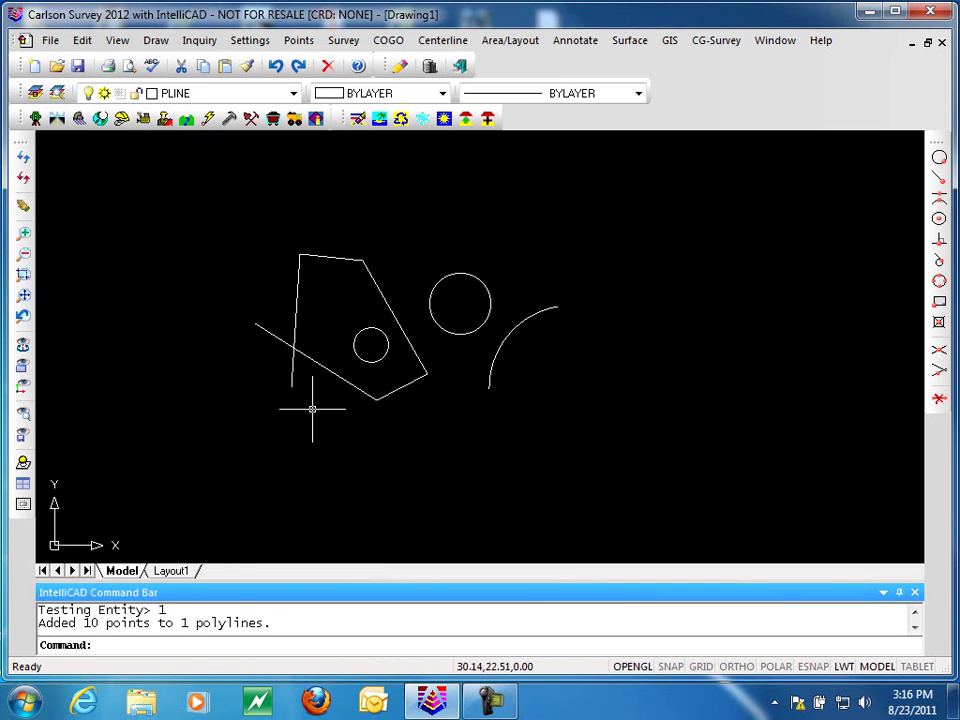
click(332, 372)
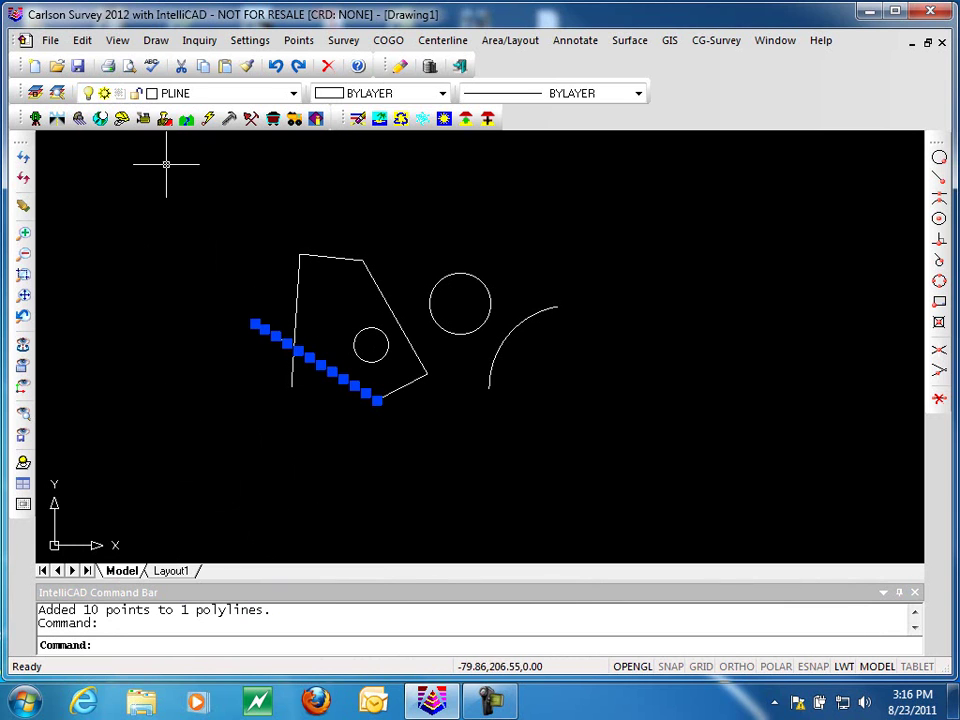
Step: Densify the near-vertical polyline on the left side of the shape at a 10.0 point interval
key(Return)
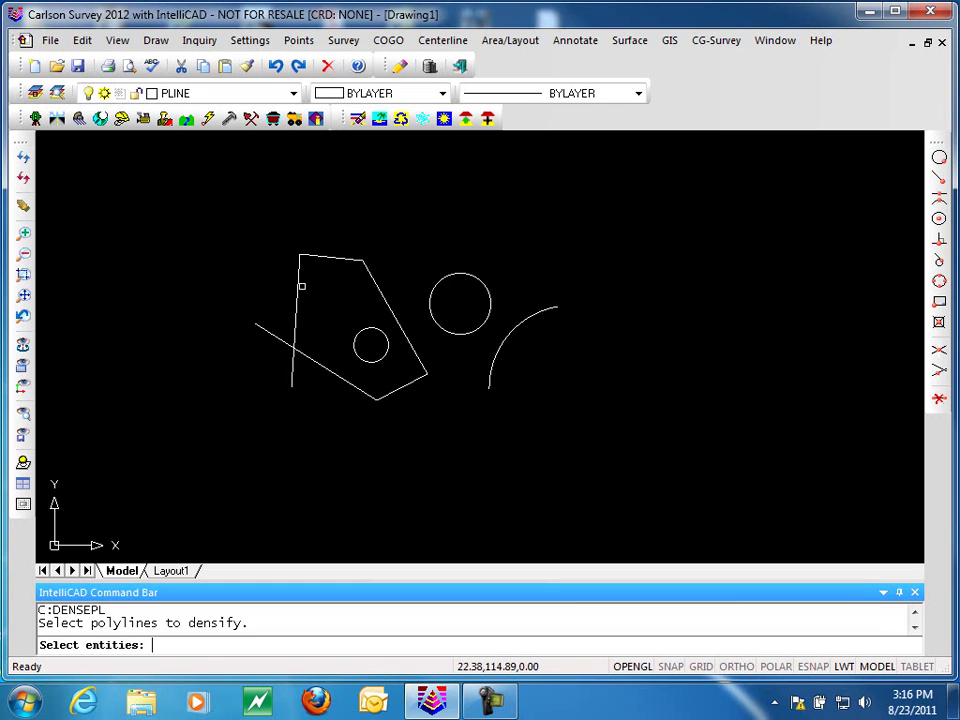
click(298, 288)
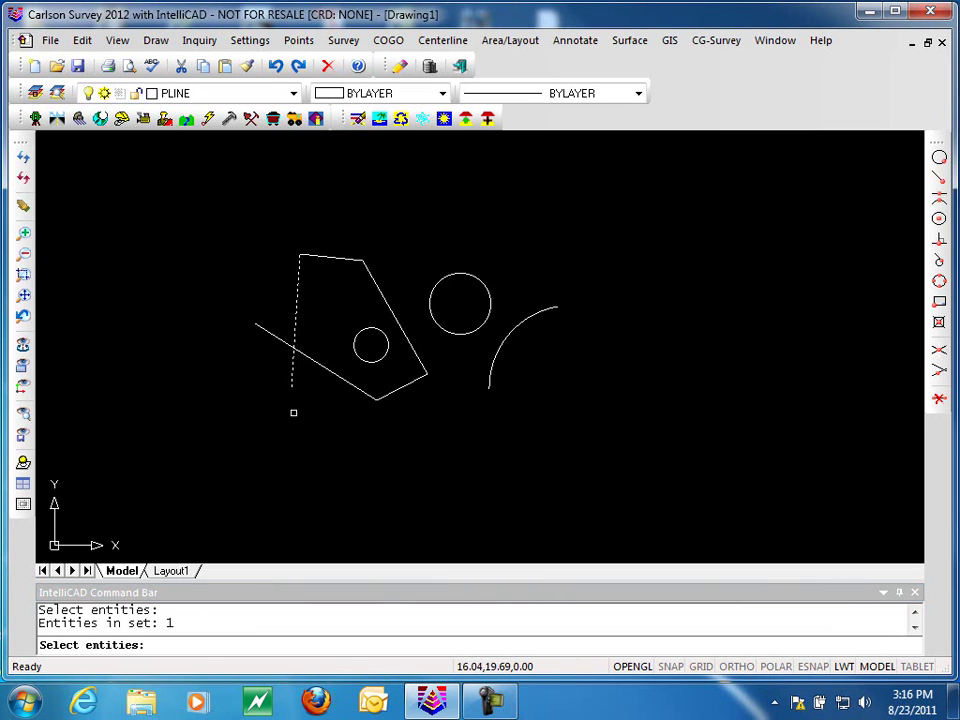
key(Return)
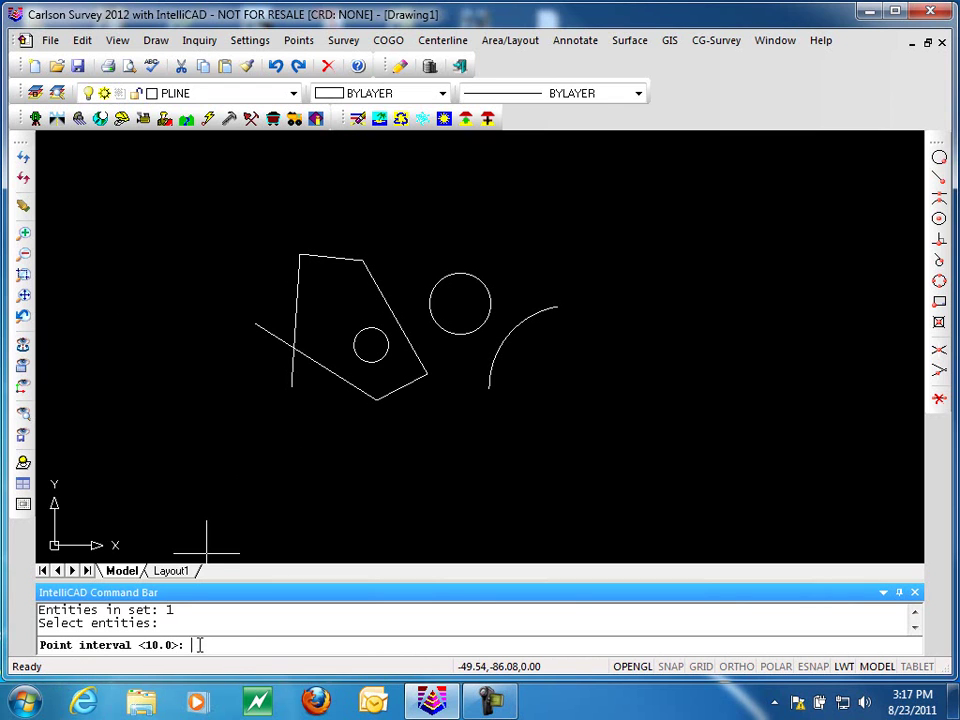
key(Return)
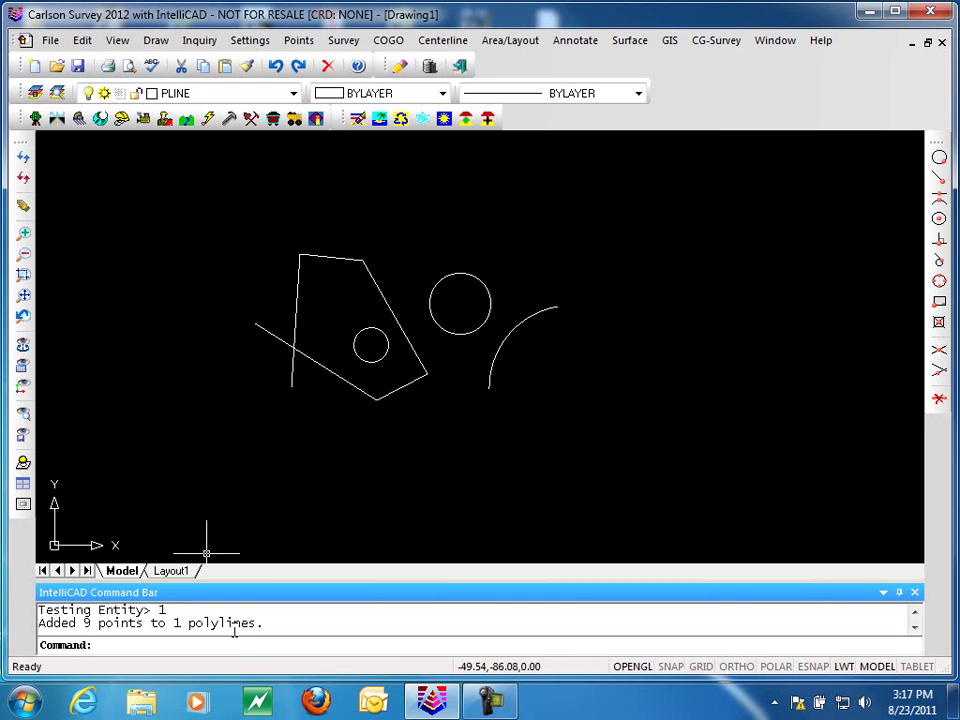
Step: Select the densified near-vertical polyline to examine its vertices, and clear the selection
click(298, 301)
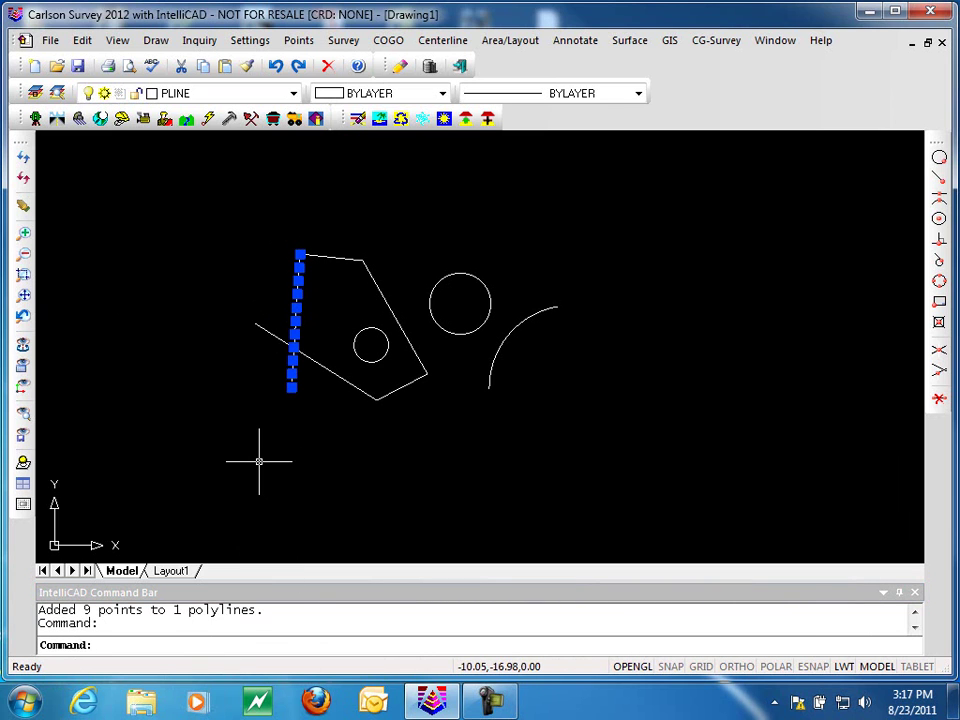
key(Escape)
key(Escape)
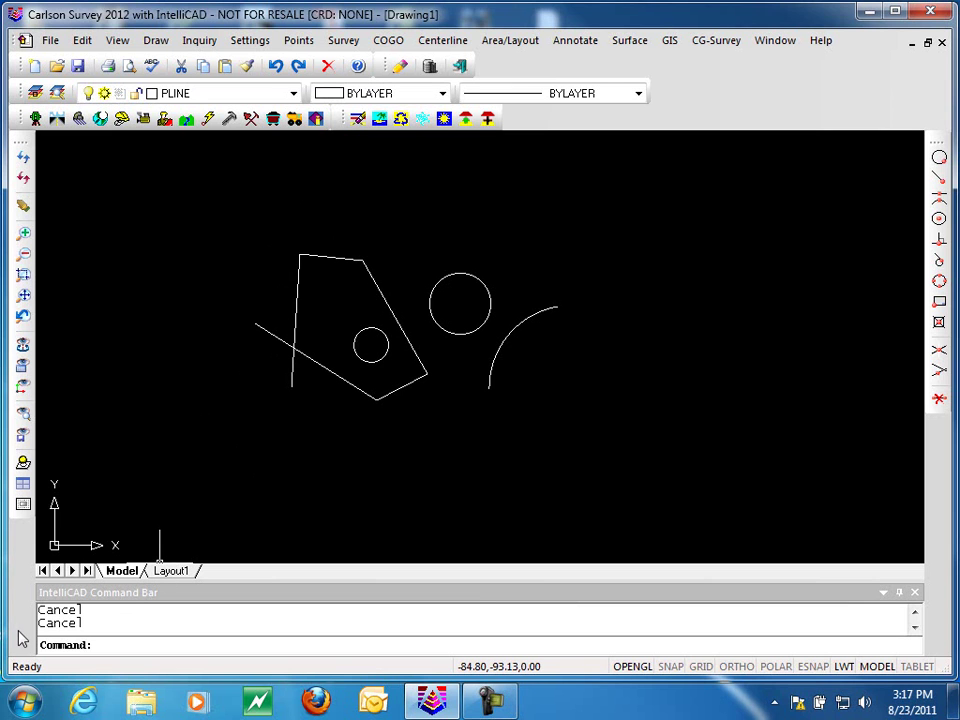
click(53, 46)
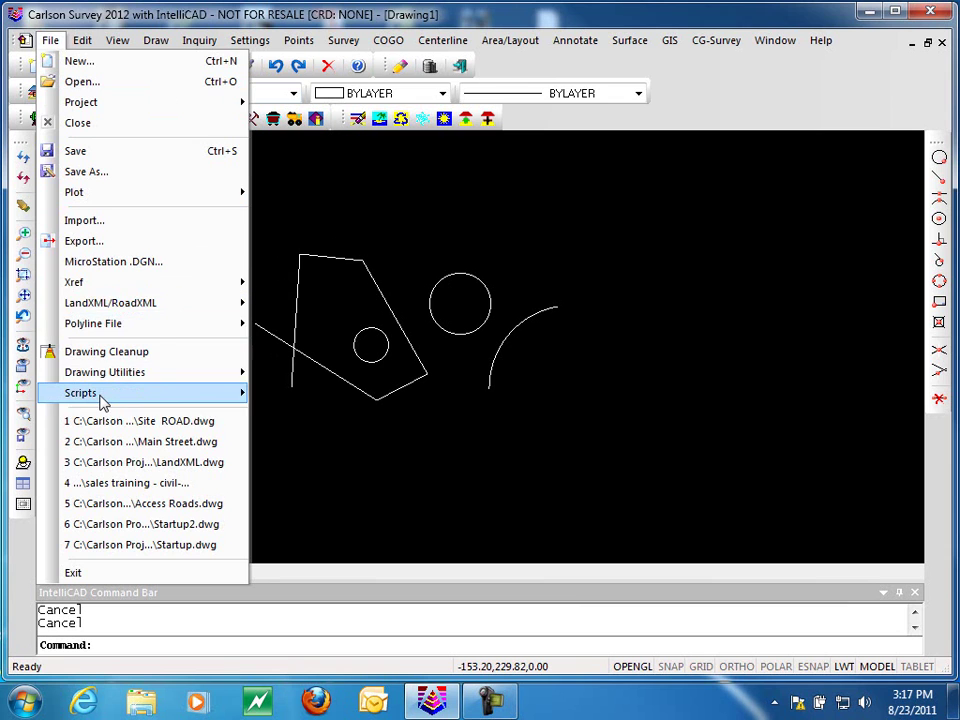
mouse_move(82, 40)
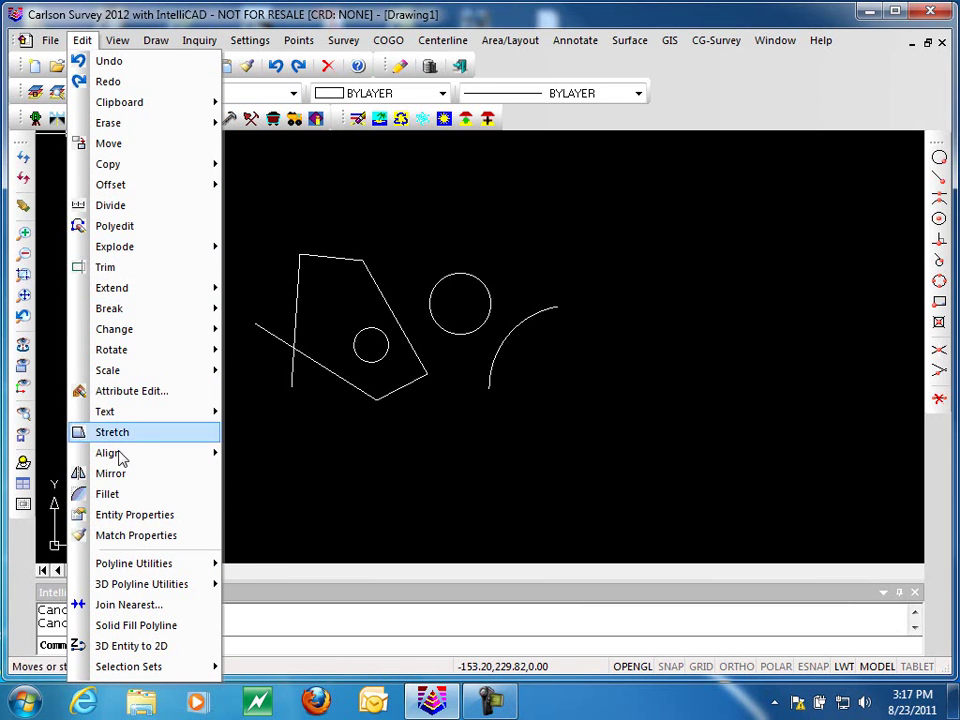
mouse_move(122, 566)
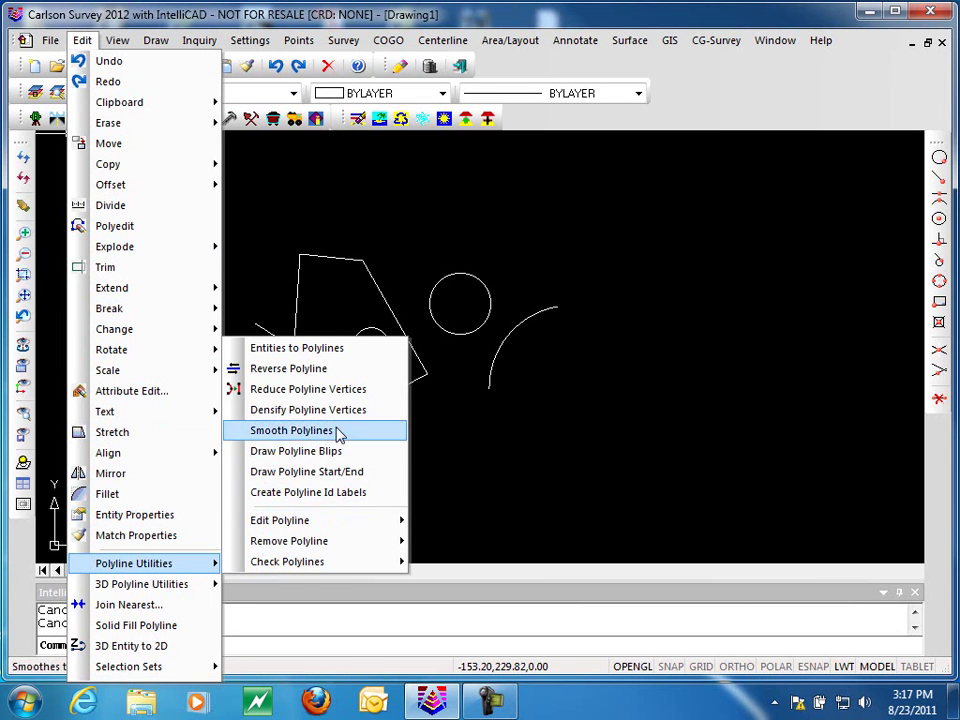
click(338, 390)
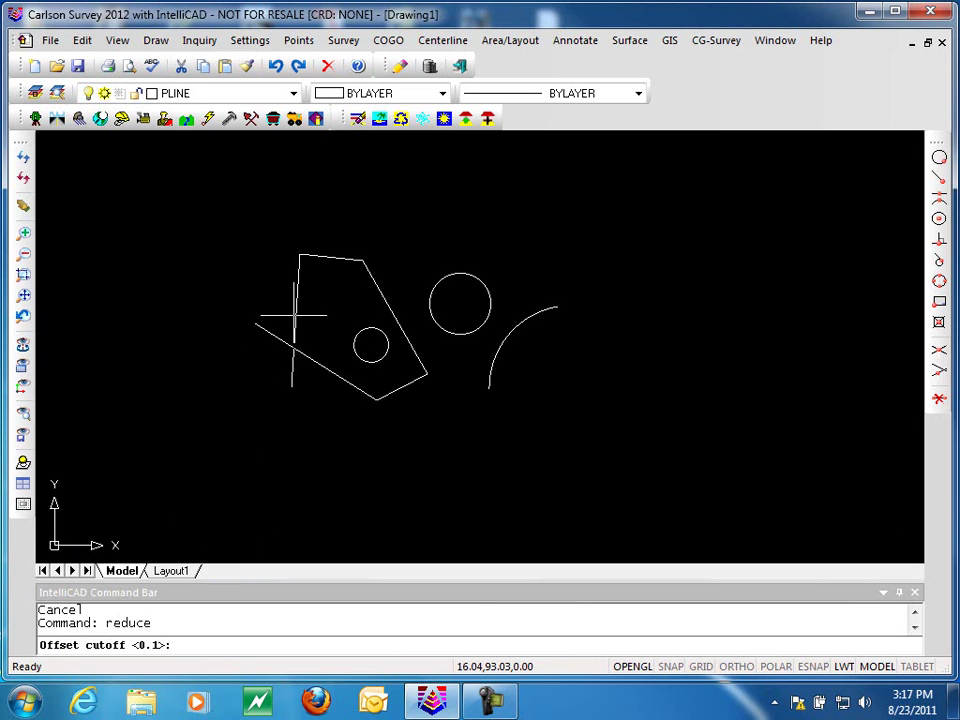
scroll(303, 315, up, 5)
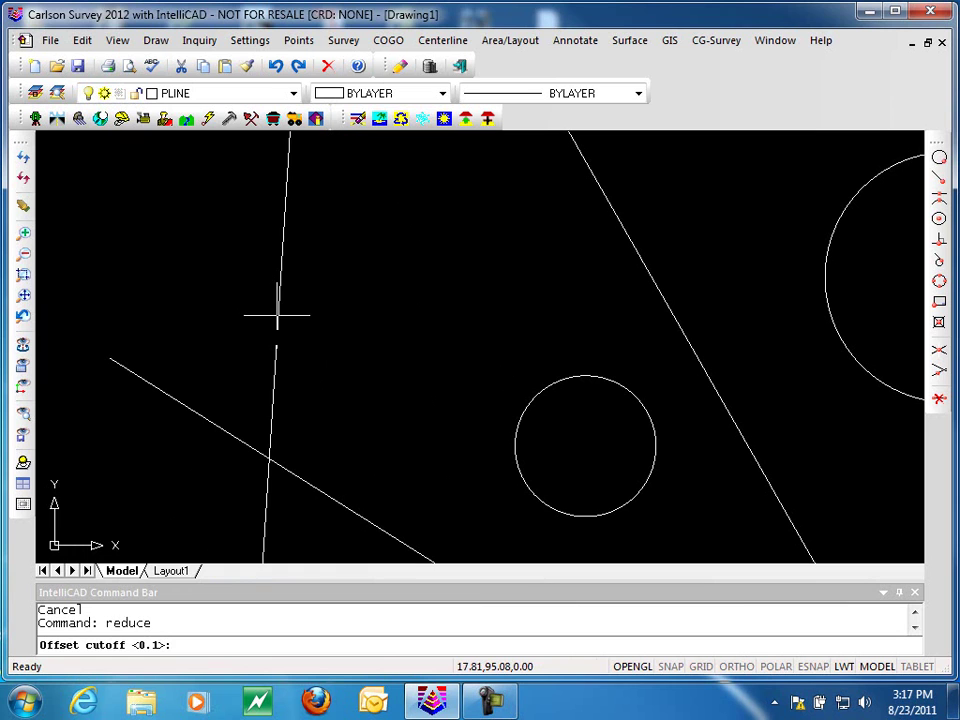
key(Escape)
Step: Shift one middle vertex of the near-vertical polyline slightly outward from the shape to form a small kink
click(274, 315)
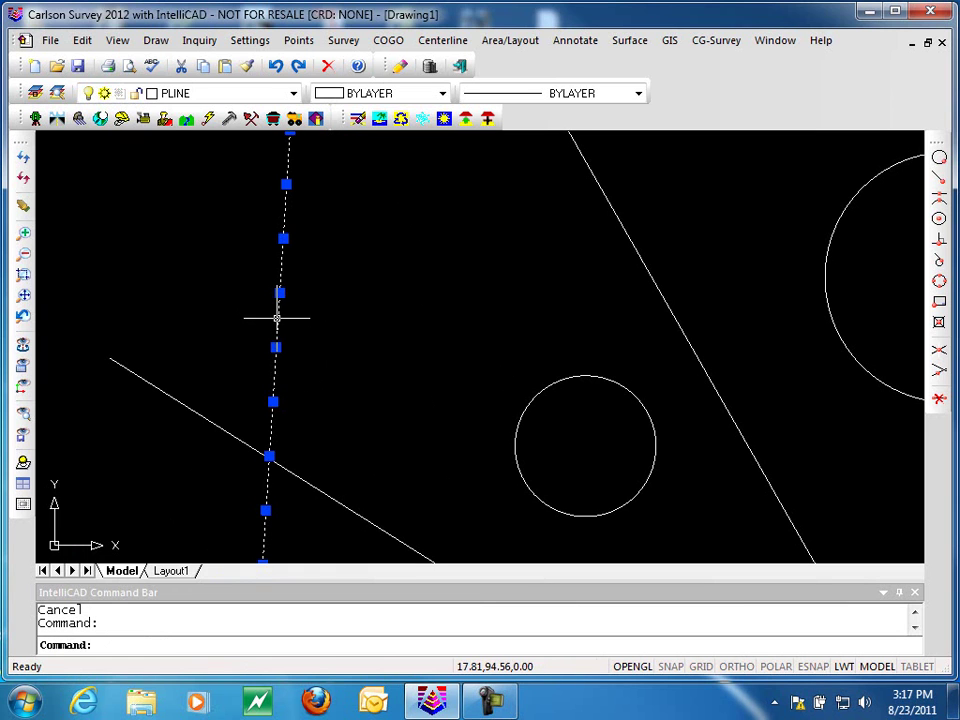
click(279, 293)
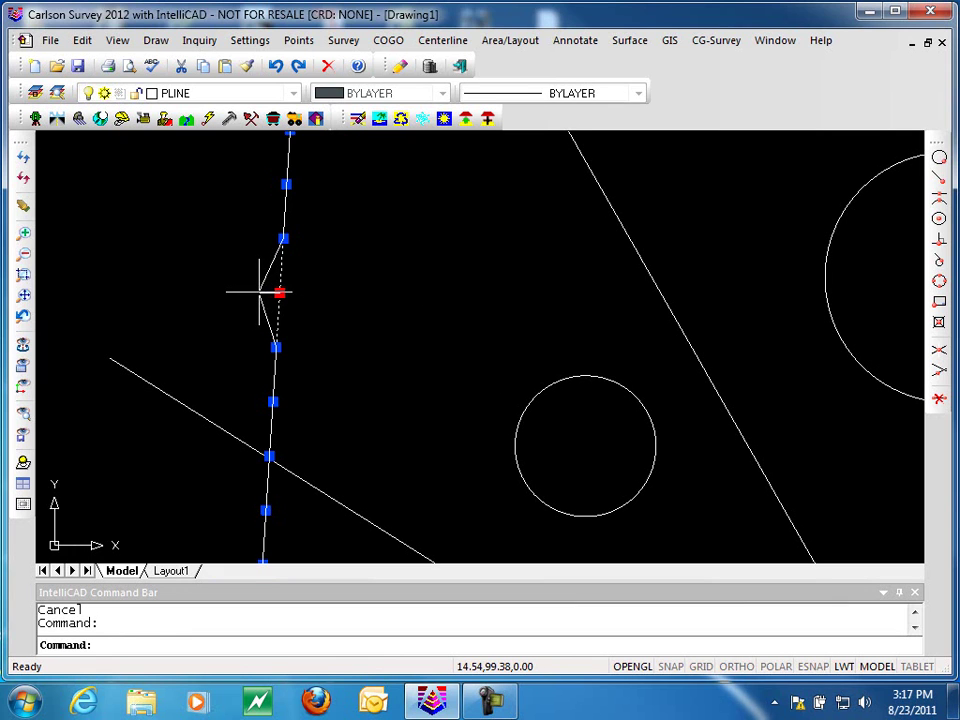
click(259, 293)
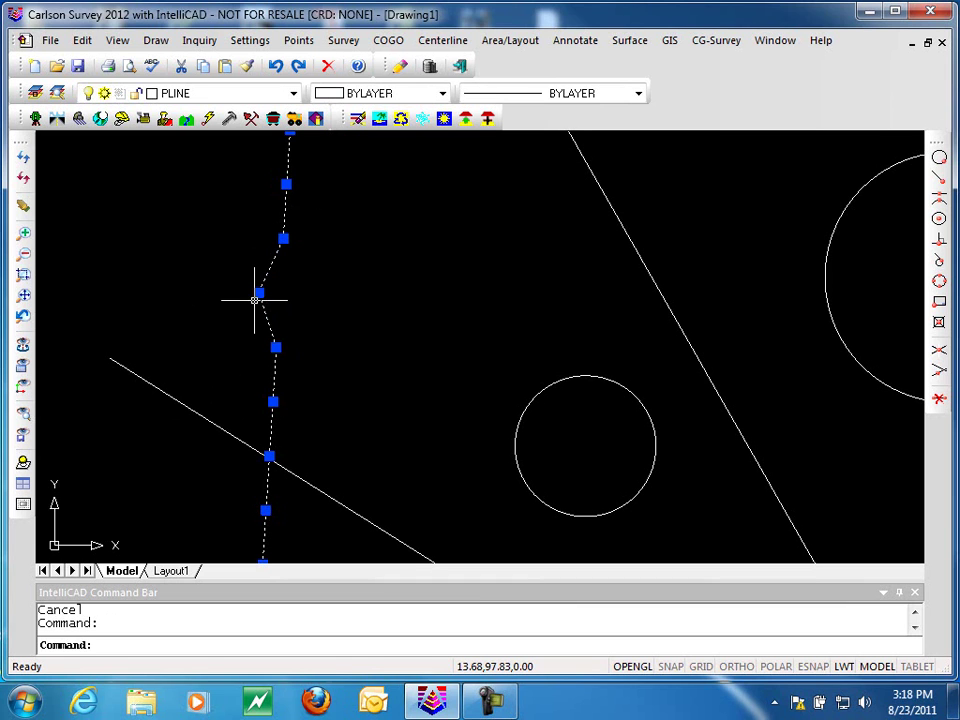
scroll(309, 305, down, 4)
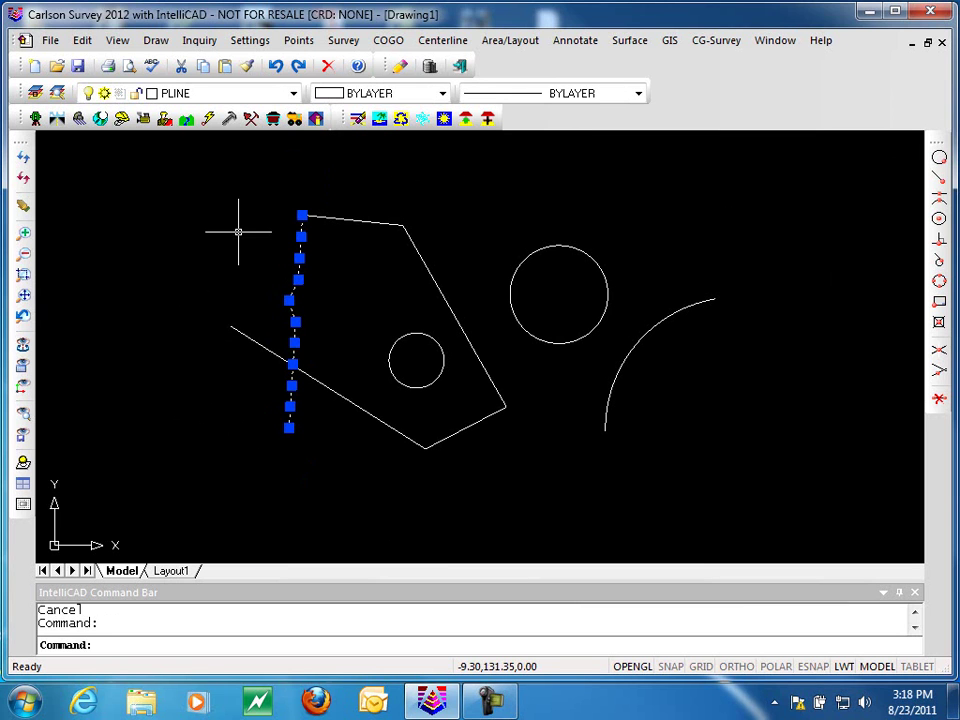
key(Escape)
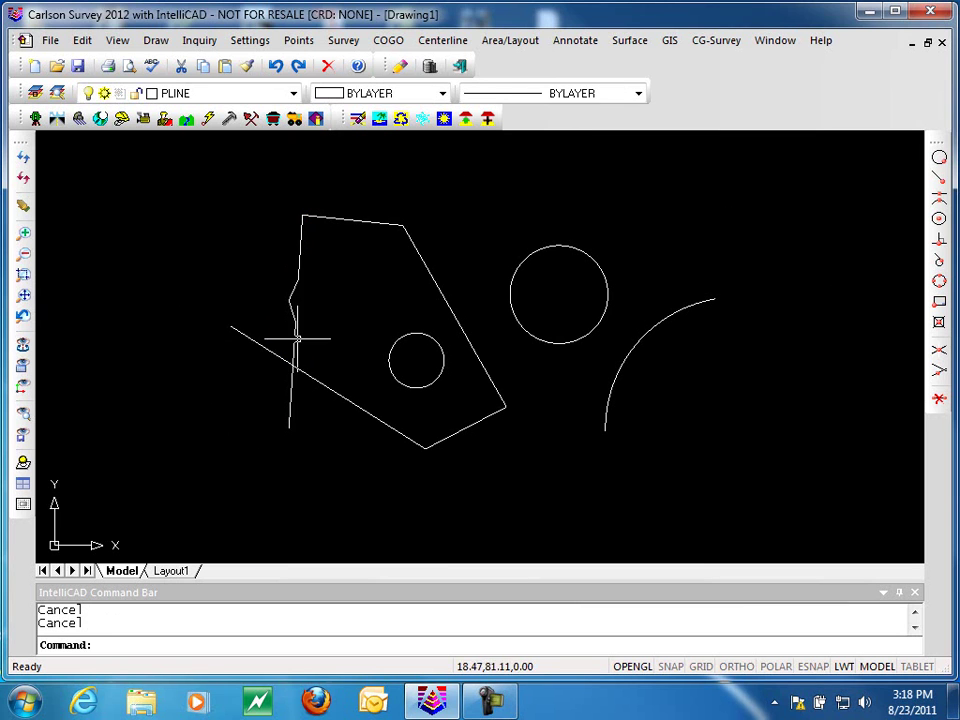
Step: Reduce the vertices of the kinked near-vertical polyline and the long lower diagonal polyline with an offset cutoff of 0.1
click(78, 42)
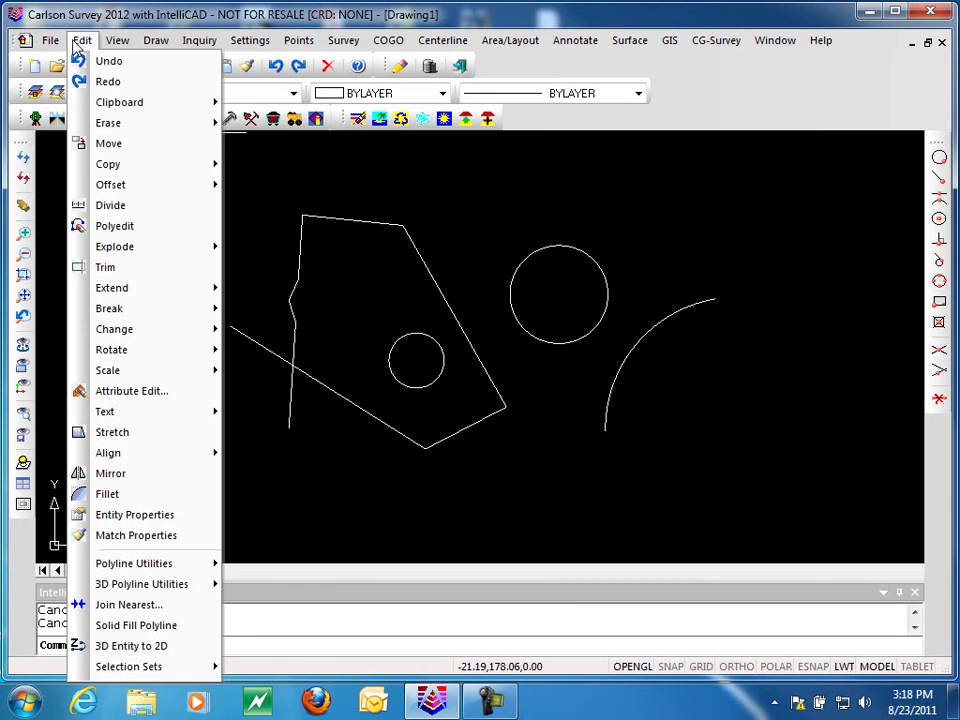
mouse_move(124, 583)
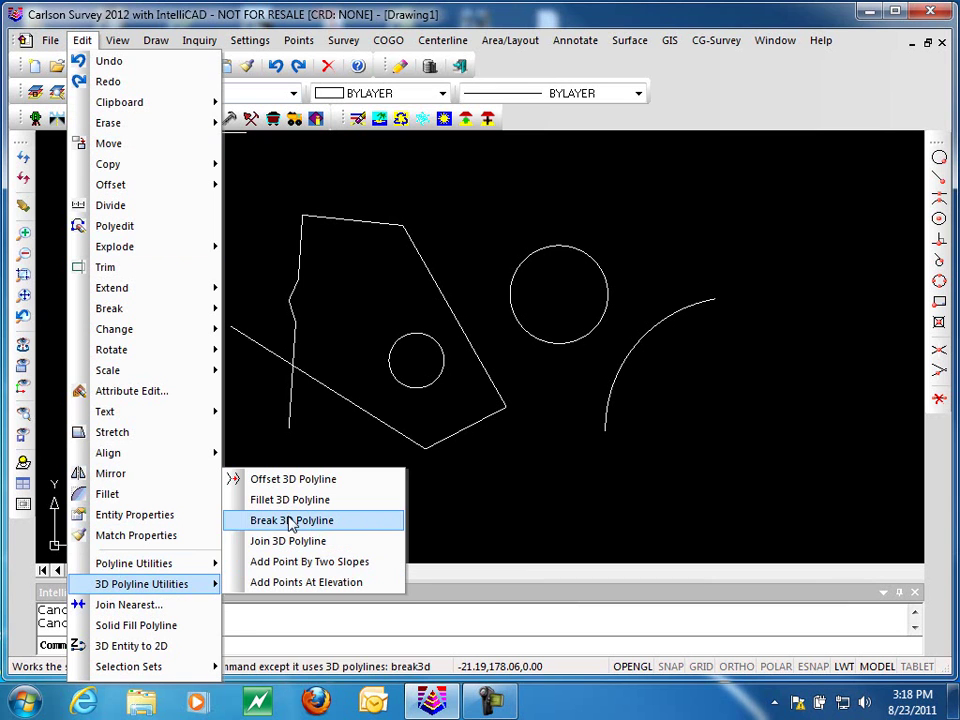
mouse_move(150, 563)
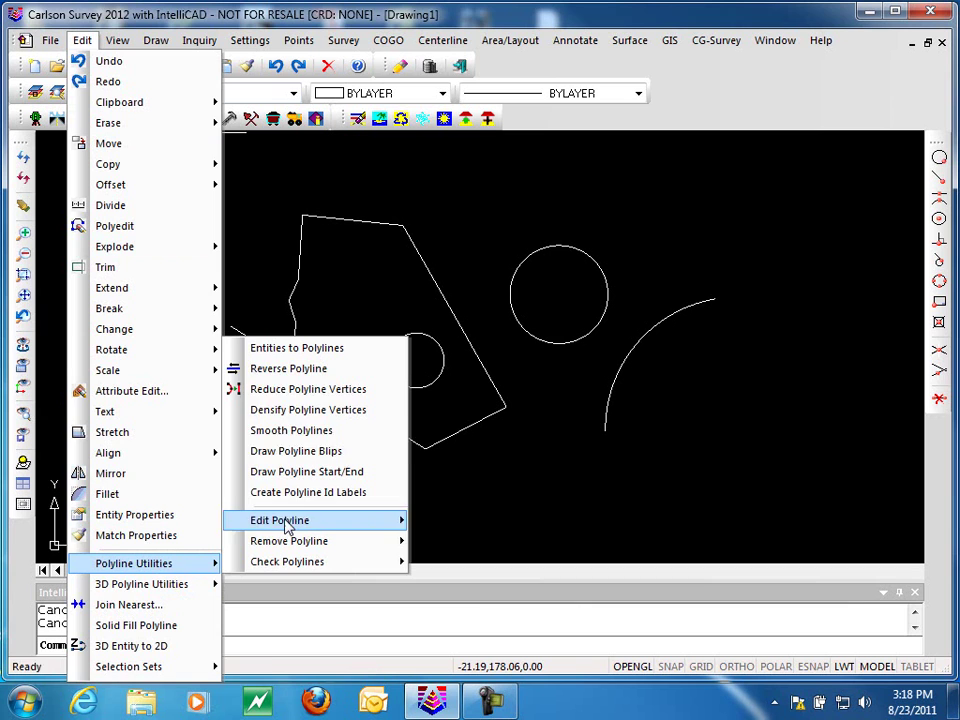
click(282, 389)
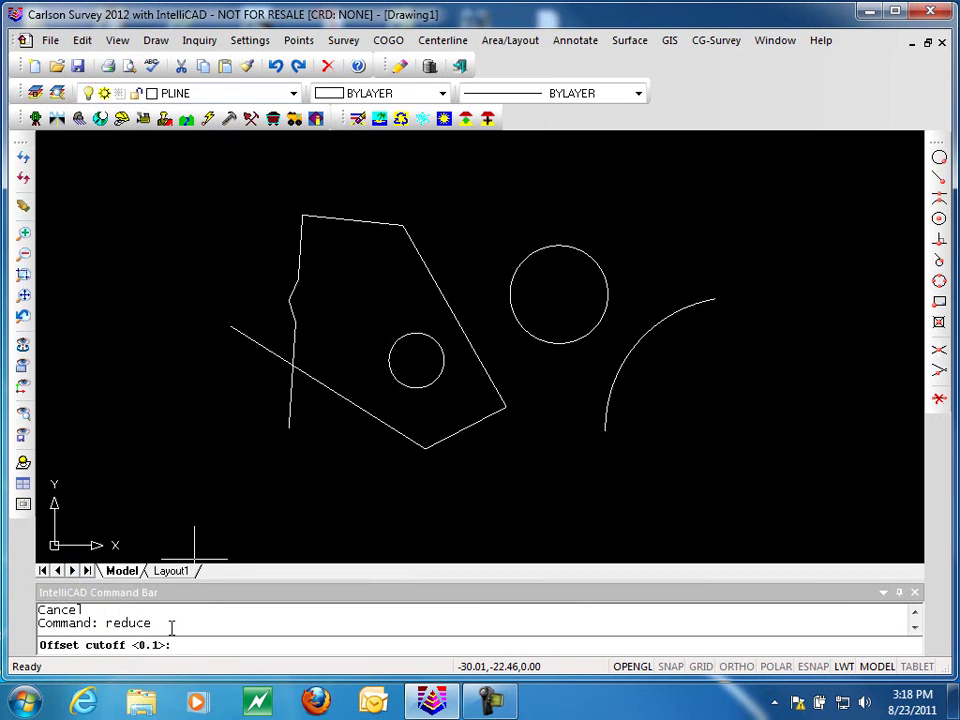
key(Return)
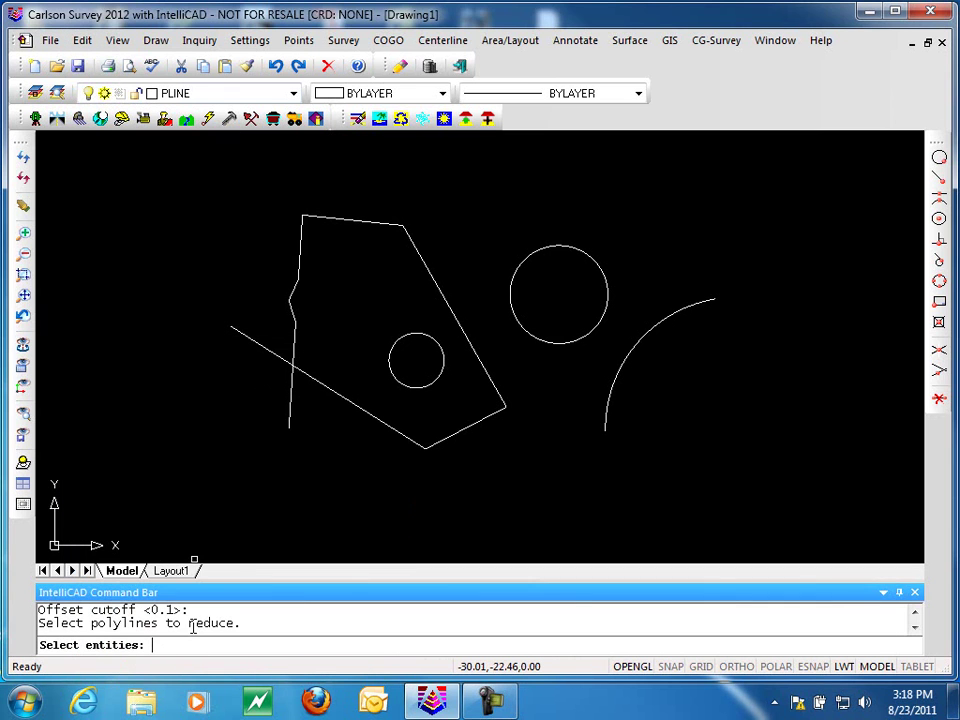
click(293, 392)
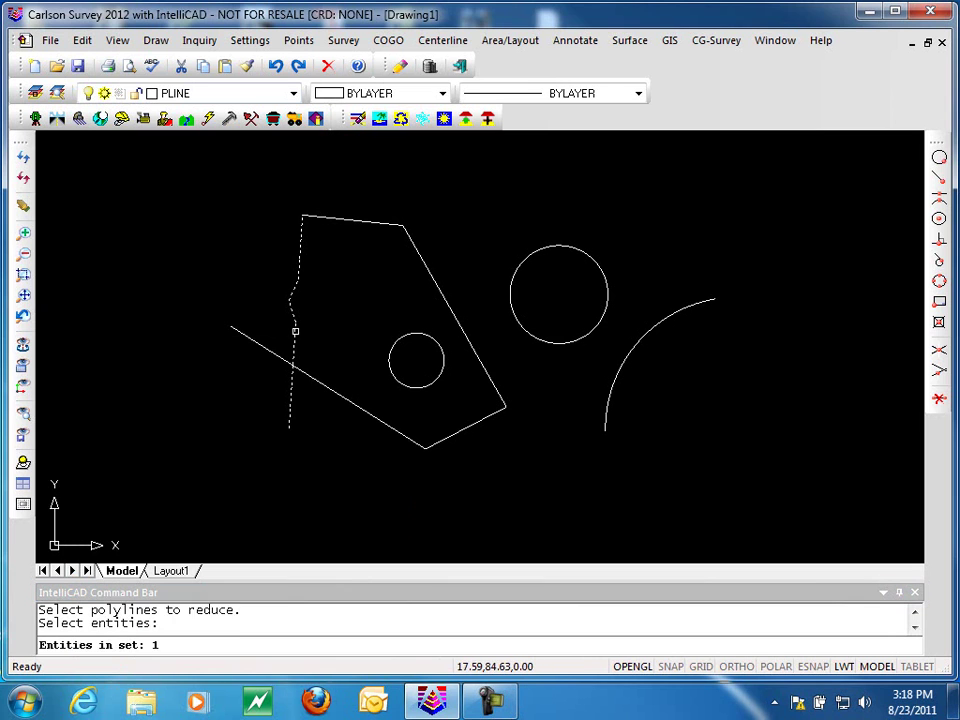
click(345, 400)
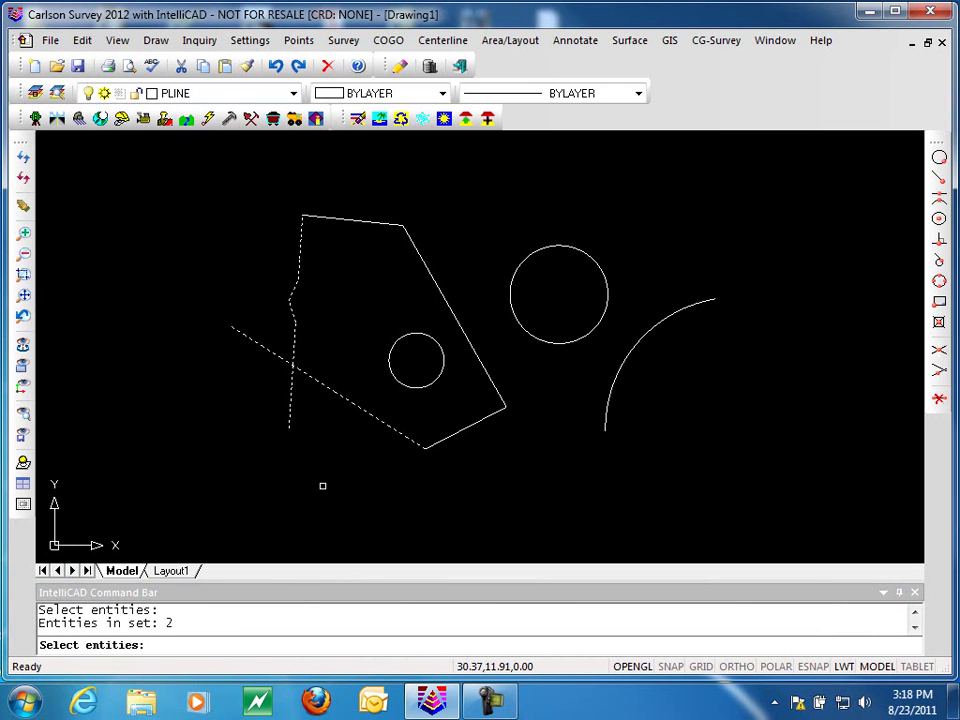
key(Return)
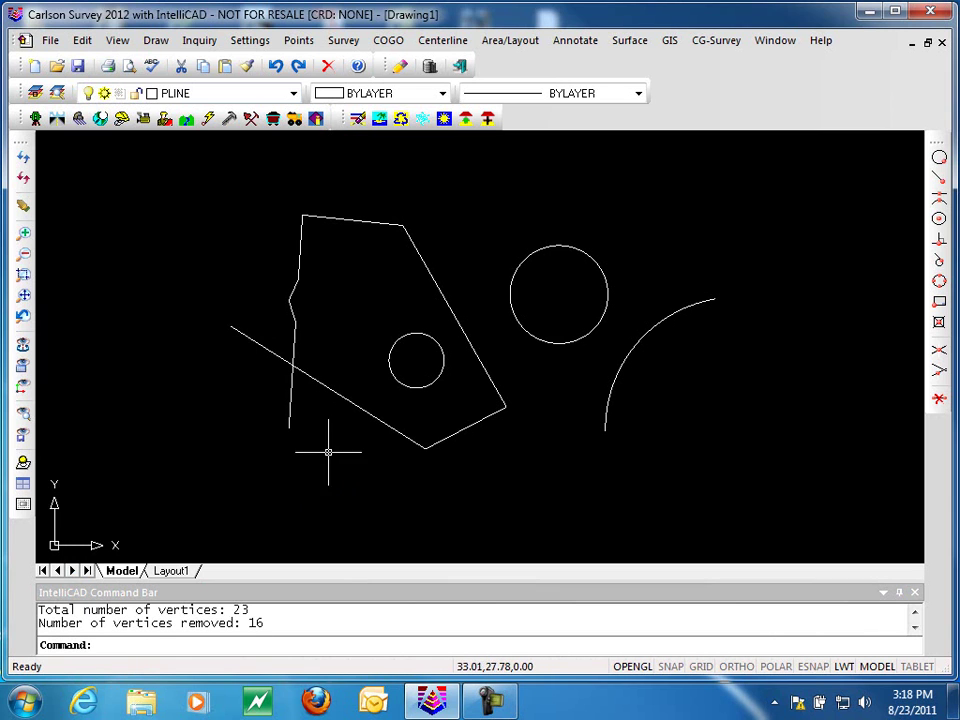
Step: Select the long diagonal polyline and the kinked near-vertical polyline in turn to examine their remaining vertices
click(371, 416)
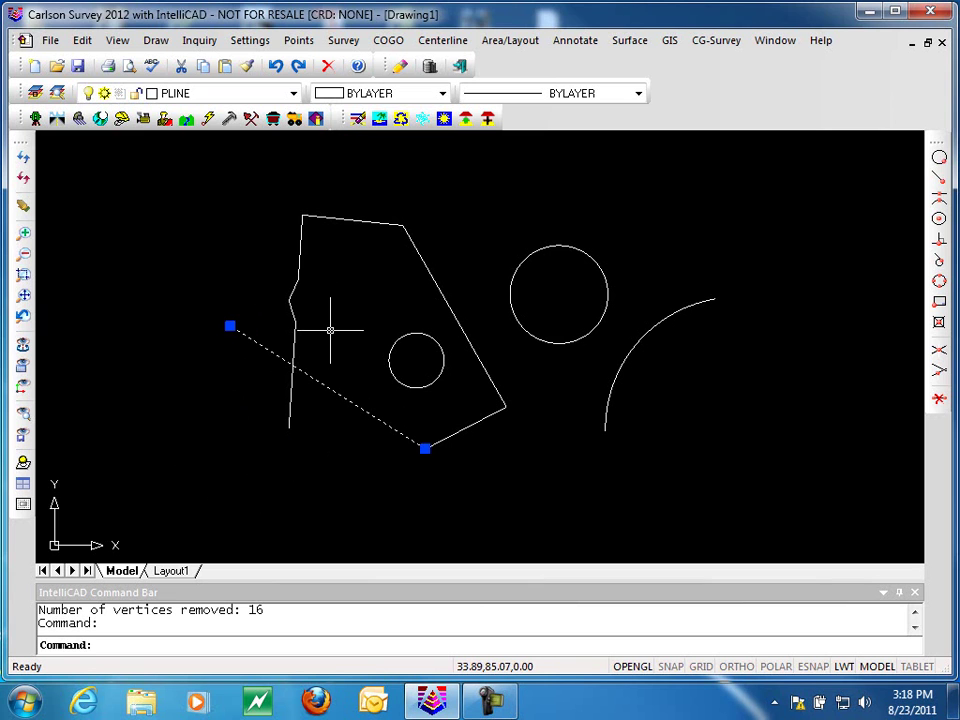
key(Escape)
key(Escape)
click(294, 354)
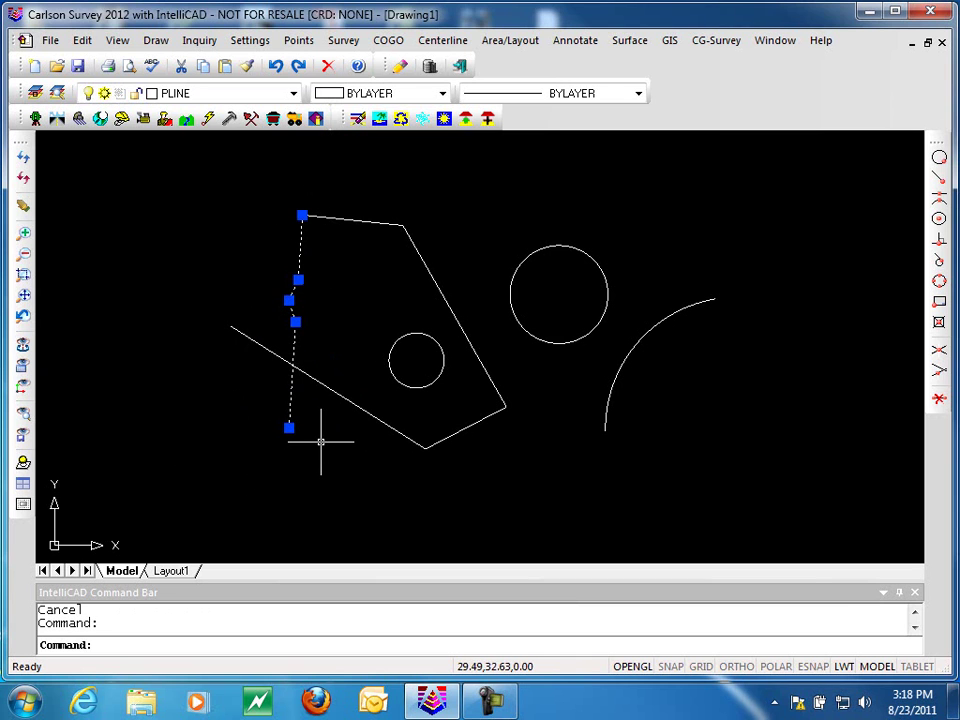
key(Escape)
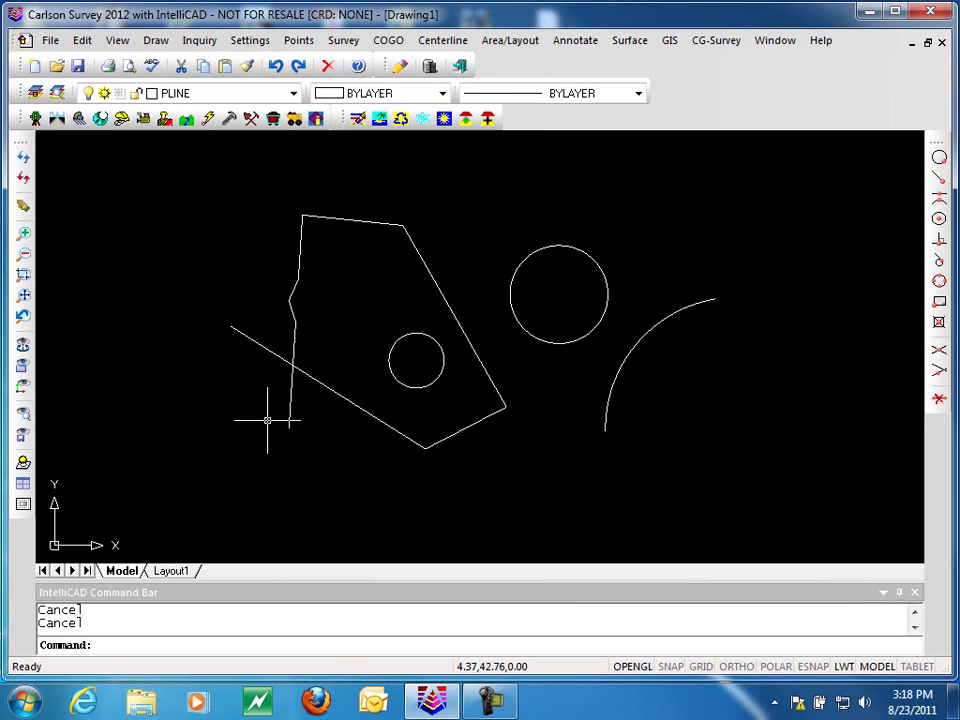
Step: Smooth the kinked near-vertical polyline with looping factor 5 and offset cutoff 0.05, without reducing it first
click(81, 40)
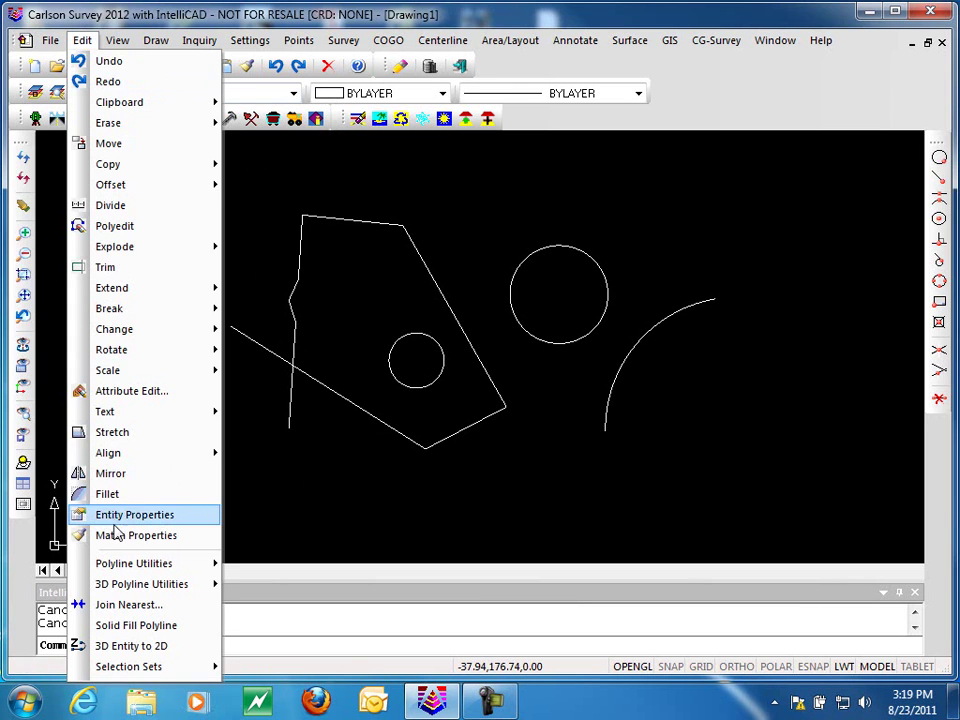
mouse_move(128, 566)
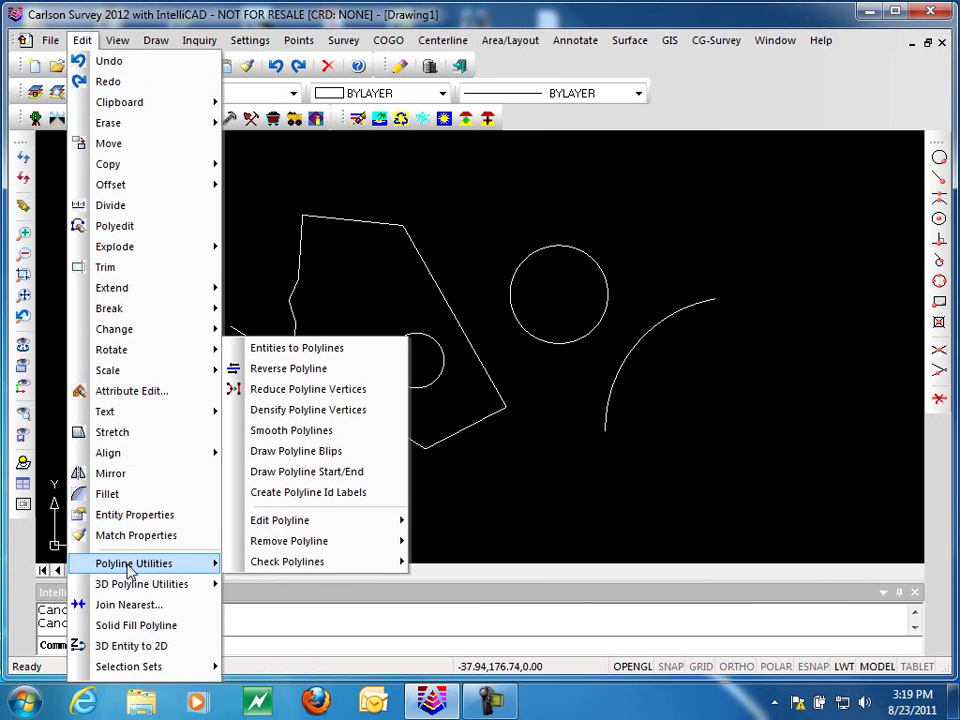
click(322, 430)
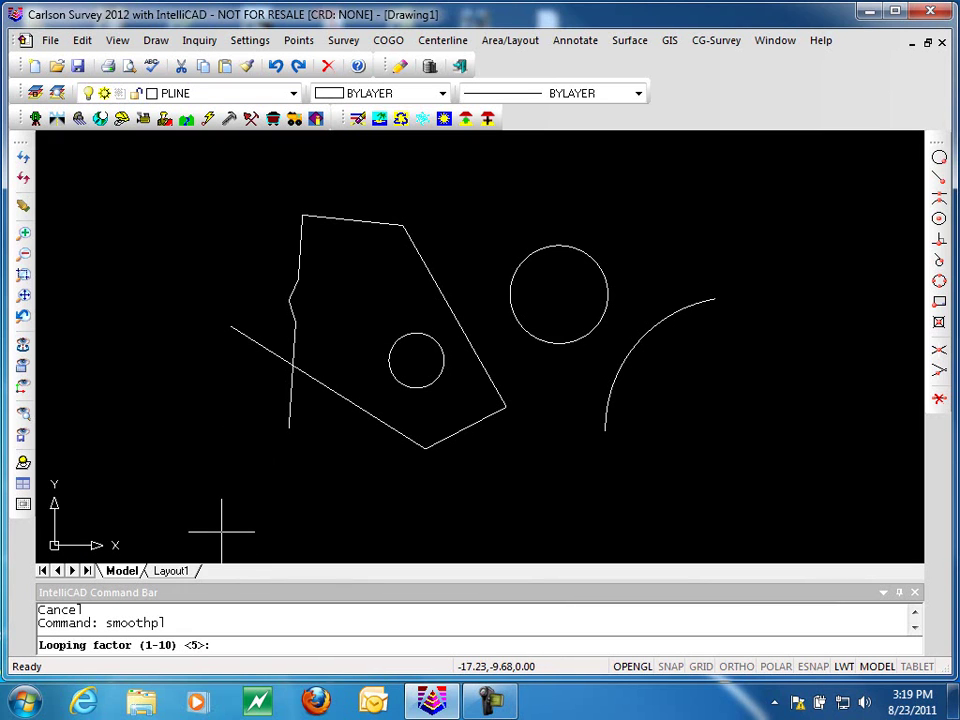
key(Return)
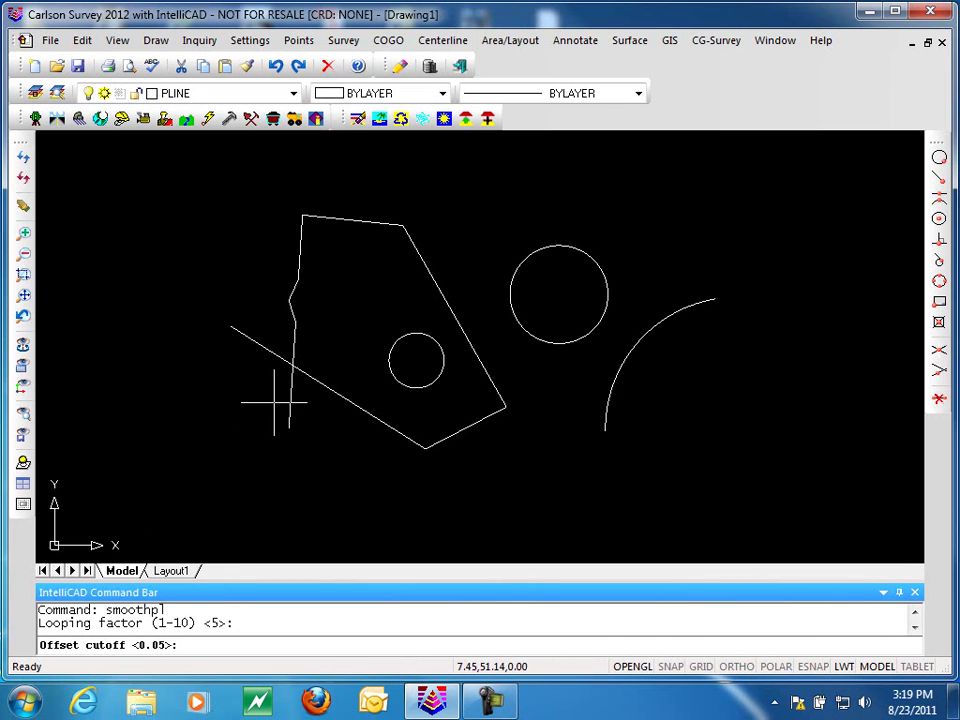
key(Return)
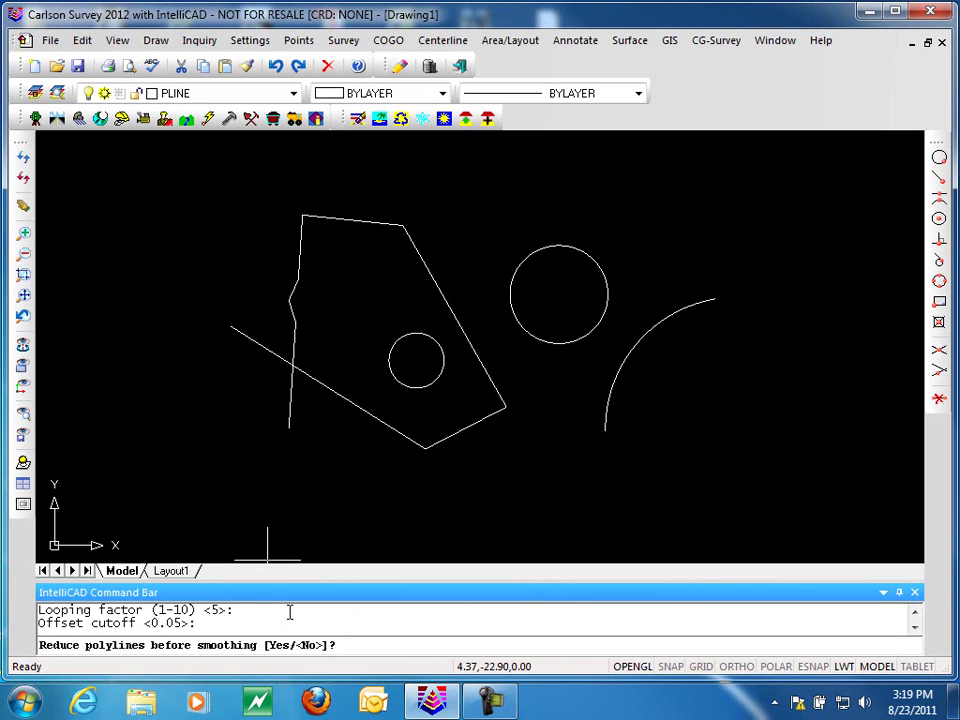
key(Return)
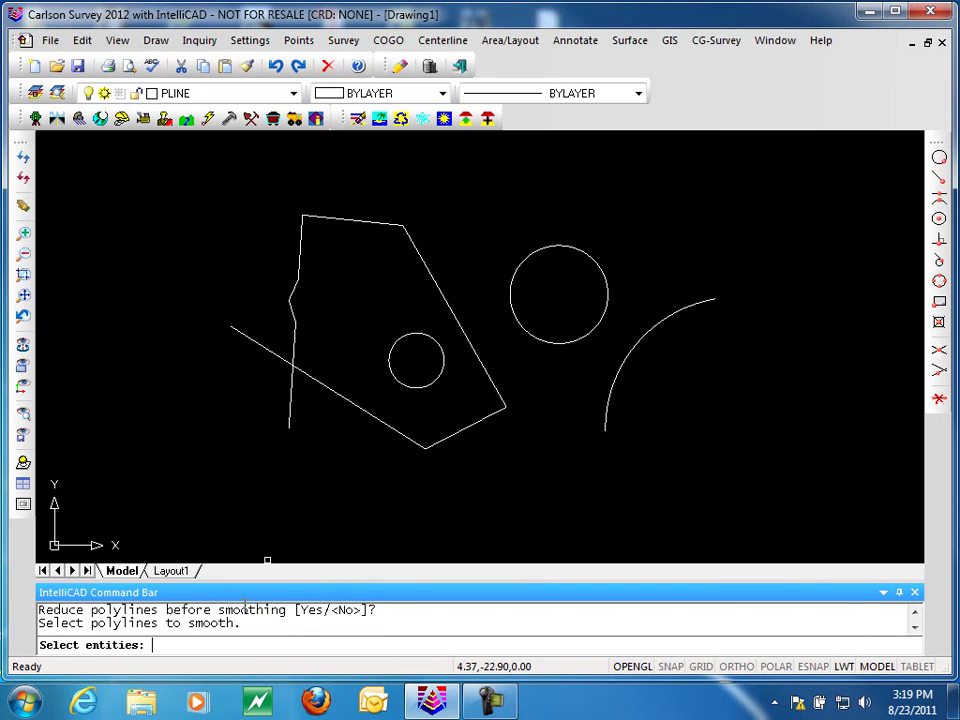
click(291, 398)
key(Return)
Step: Examine the smoothed polyline's vertices around the kink up close, and return to the view of the whole drawing
scroll(278, 322, up, 8)
scroll(280, 321, up, 2)
click(458, 395)
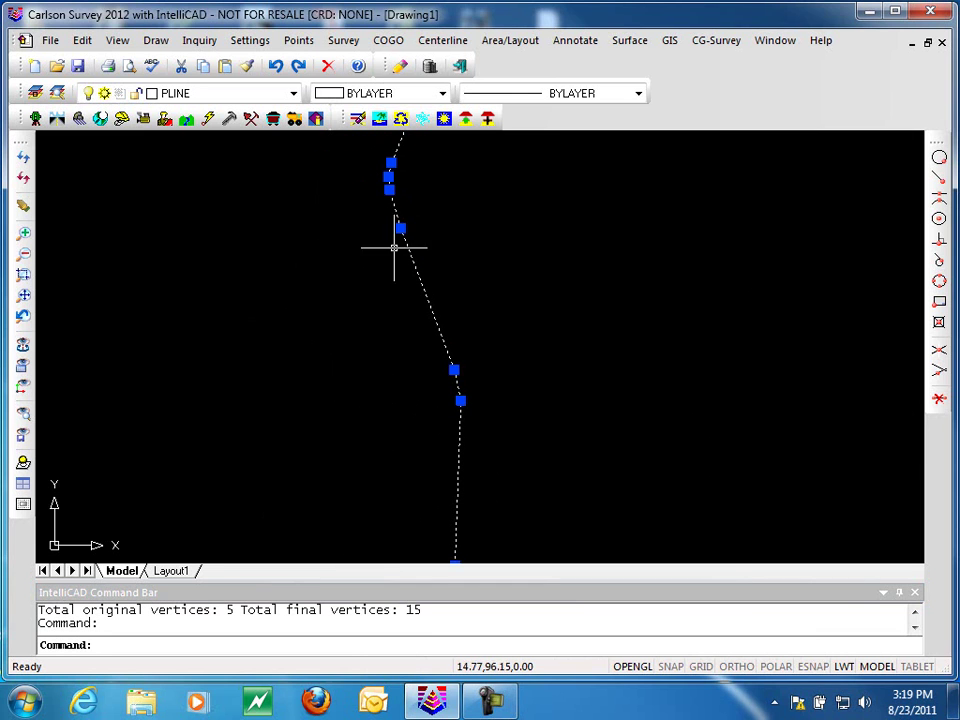
scroll(290, 441, down, 4)
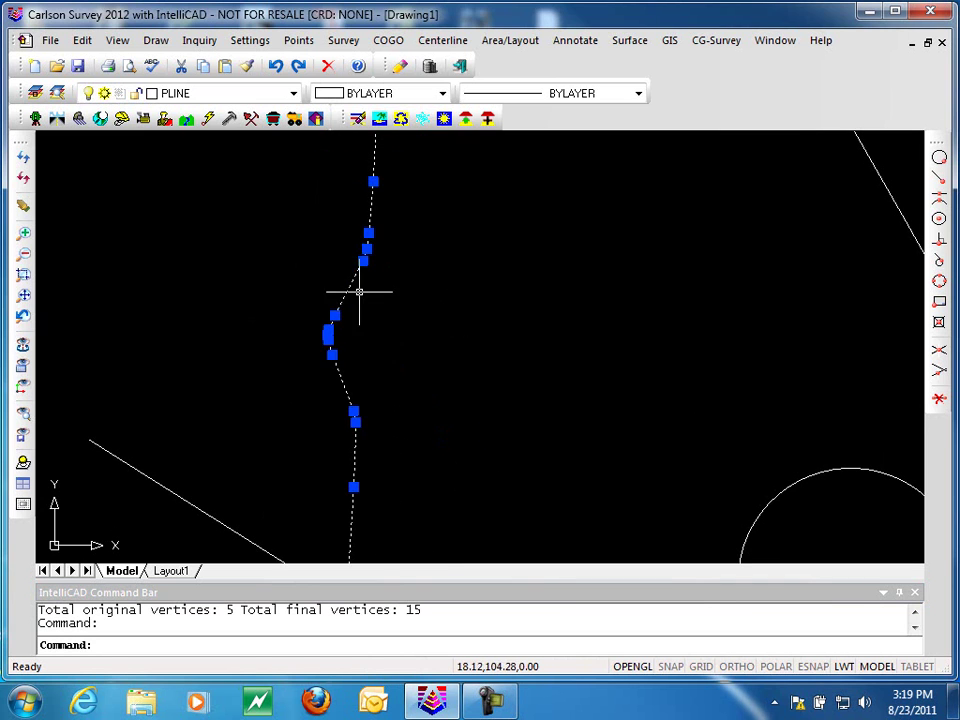
key(Escape)
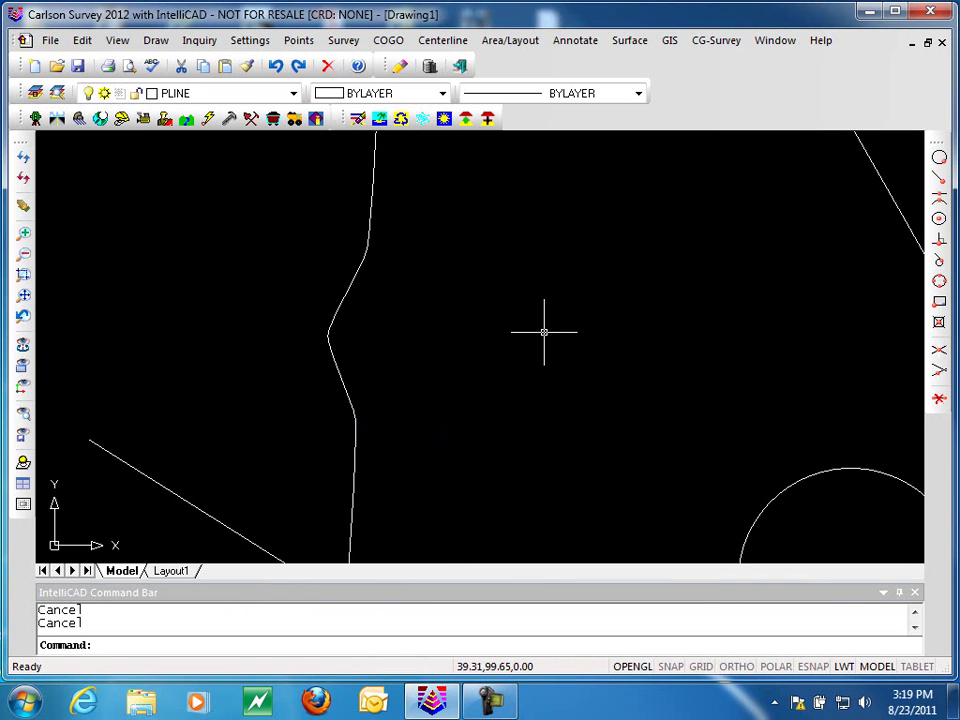
scroll(534, 353, down, 4)
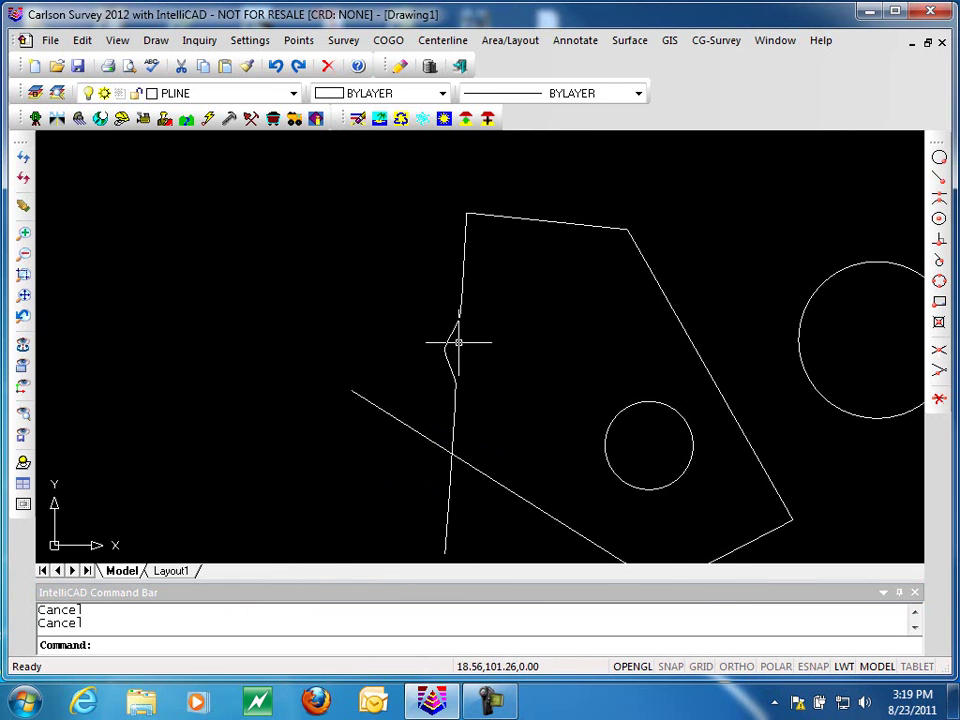
scroll(256, 305, down, 3)
middle_drag(285, 435, 285, 392)
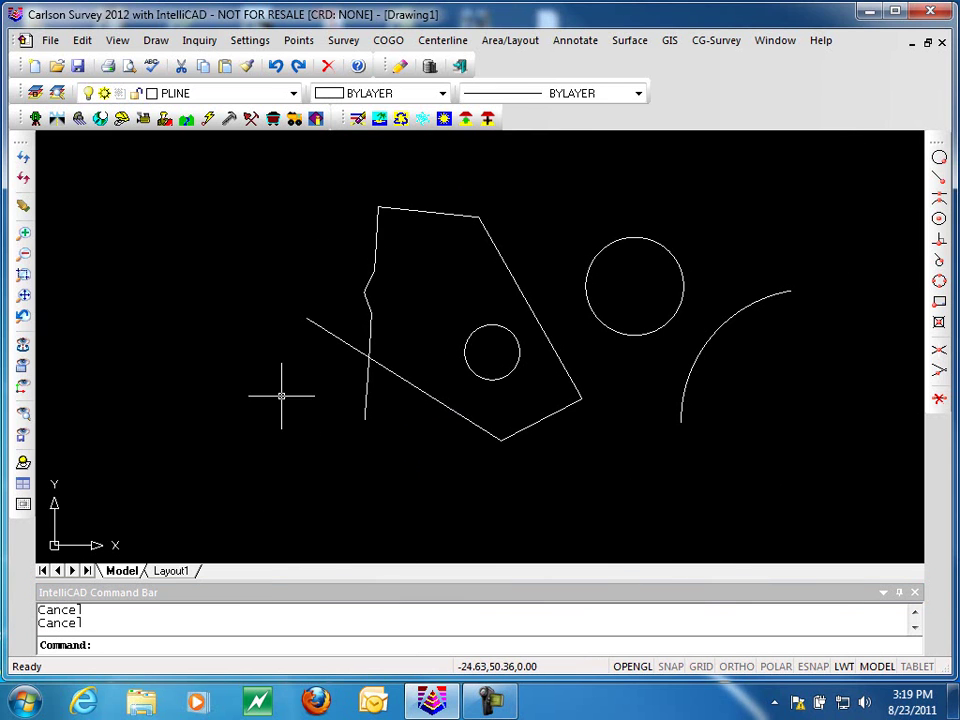
Step: Draw polyline blips on the long lower diagonal, the short lower segment and the kinked near-vertical polyline to mark their vertices
click(82, 40)
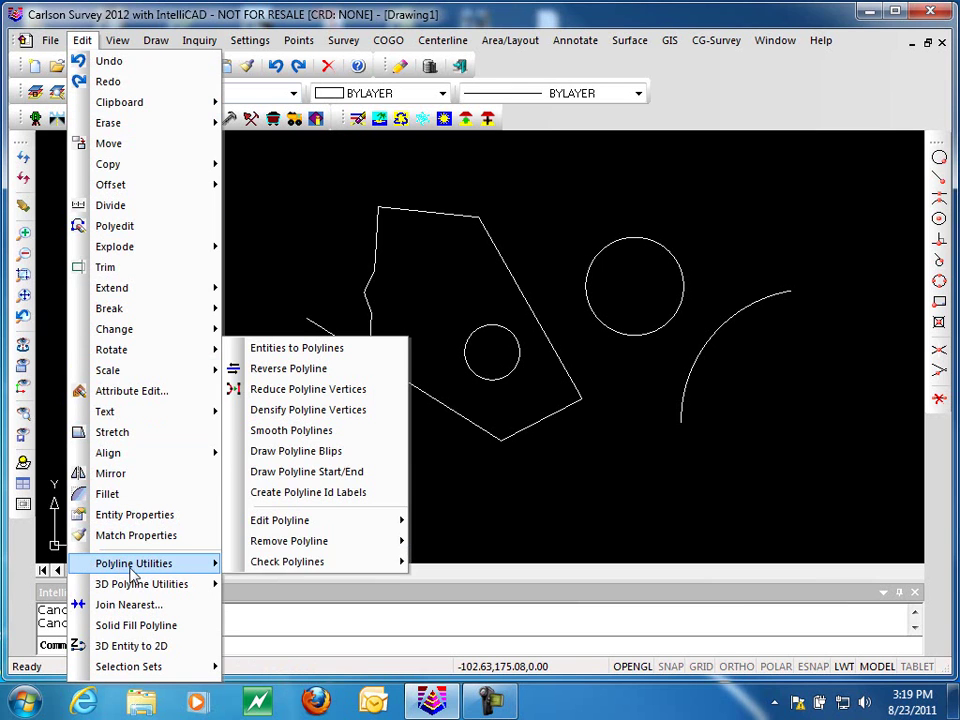
click(303, 452)
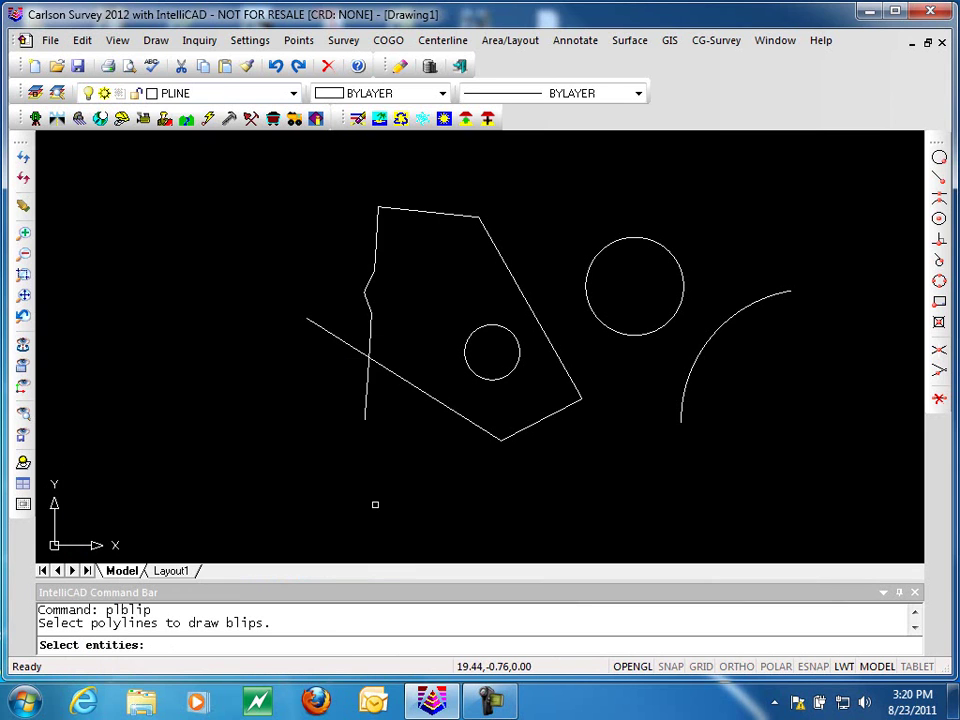
click(459, 414)
click(559, 413)
click(378, 334)
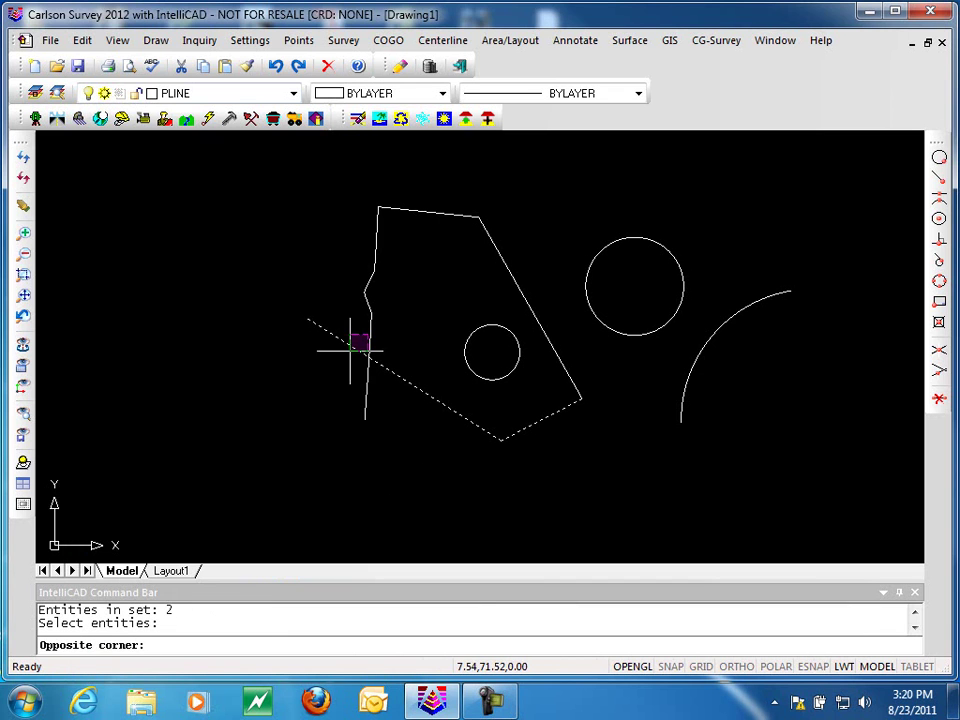
click(375, 325)
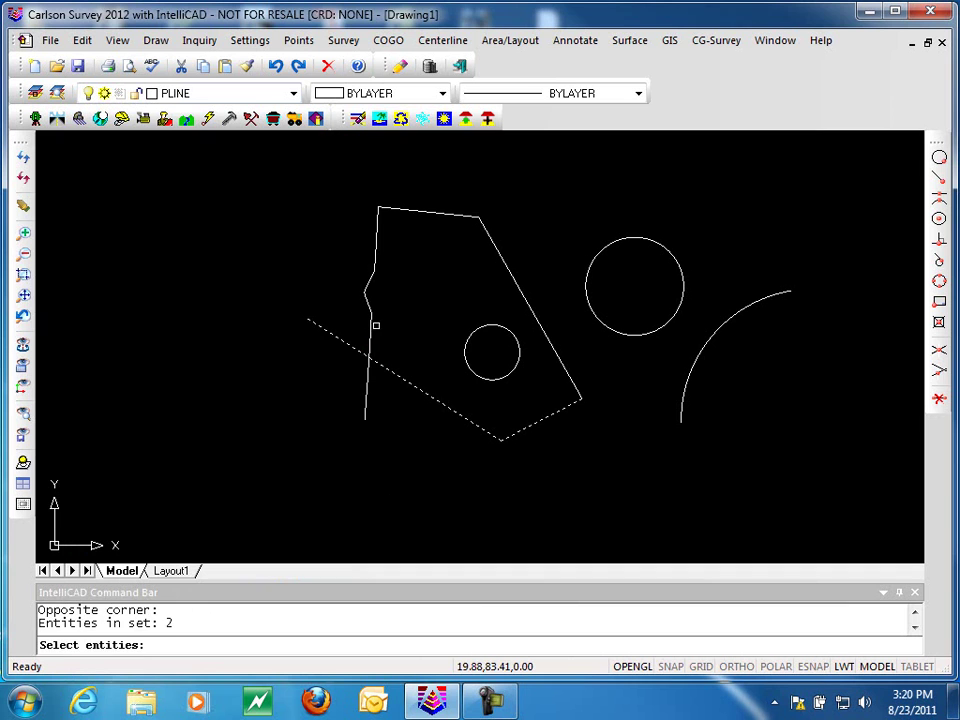
click(371, 327)
key(Return)
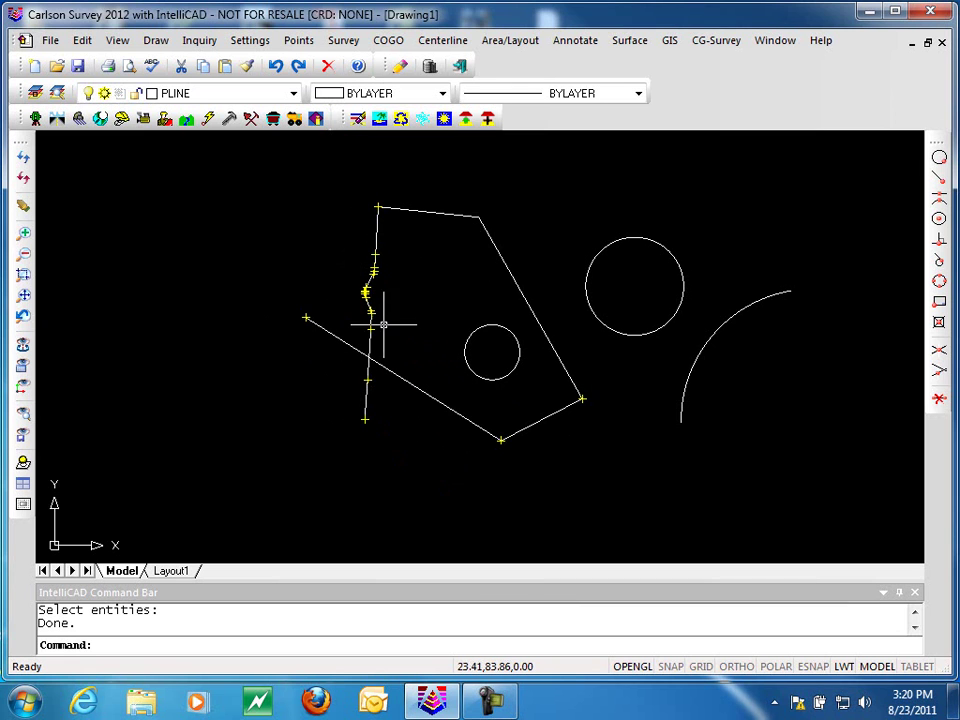
Step: Draw polyline blips on only the kinked near-vertical polyline to examine its vertices around the kink up close
scroll(358, 306, up, 5)
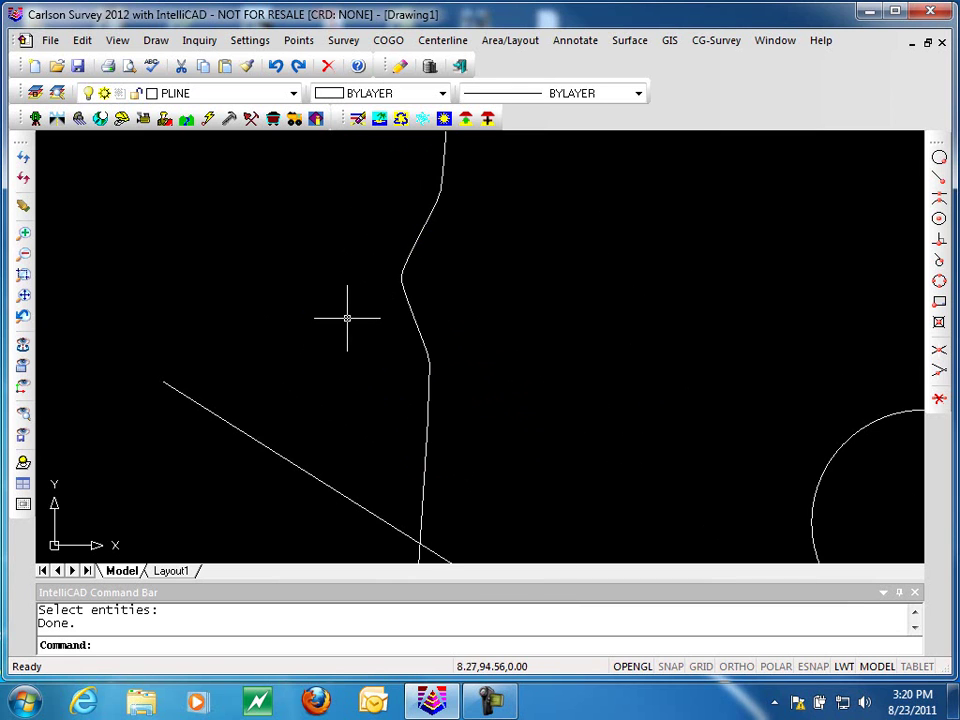
click(80, 42)
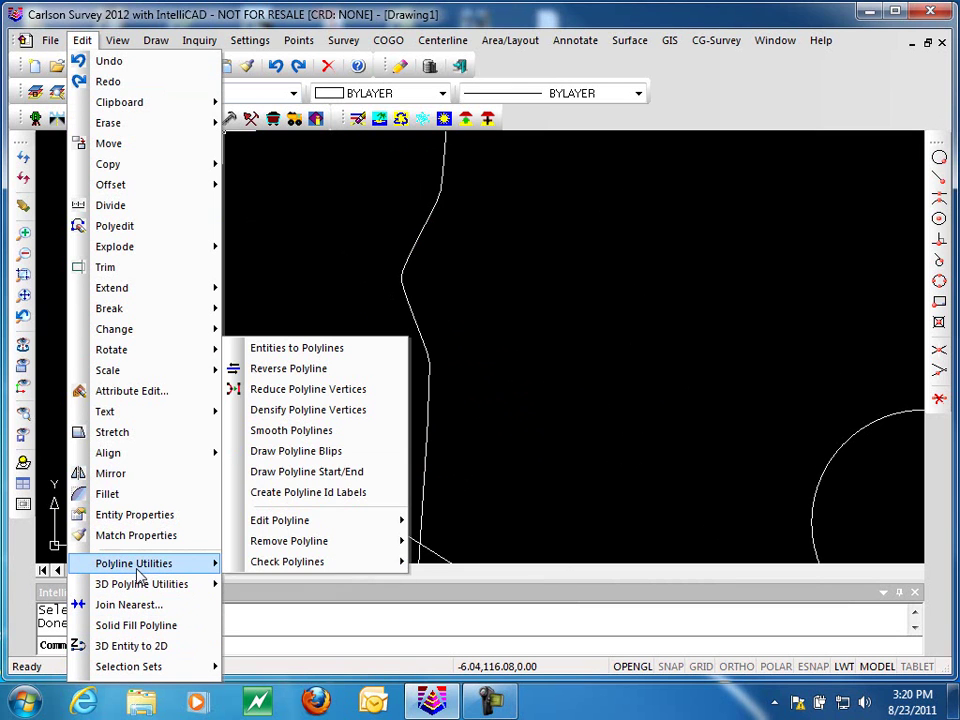
click(326, 452)
click(429, 335)
key(Return)
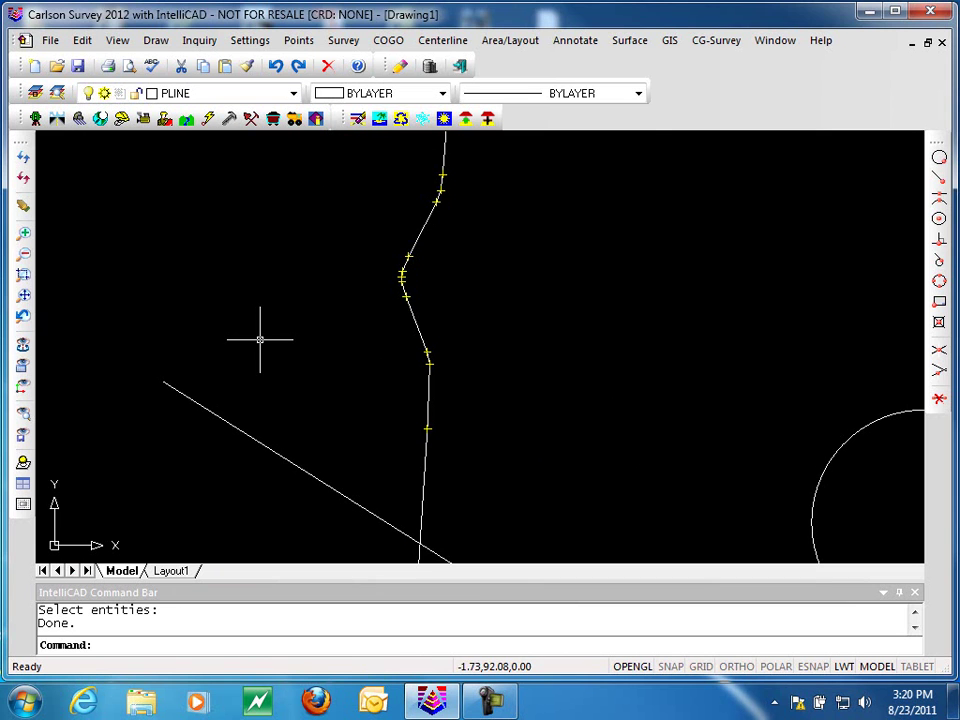
Step: Add SPT4 start and SPT8 end symbols, size 10 on layer ENDMARK, to both lower polylines, the arc and the large circle
scroll(259, 338, down, 2)
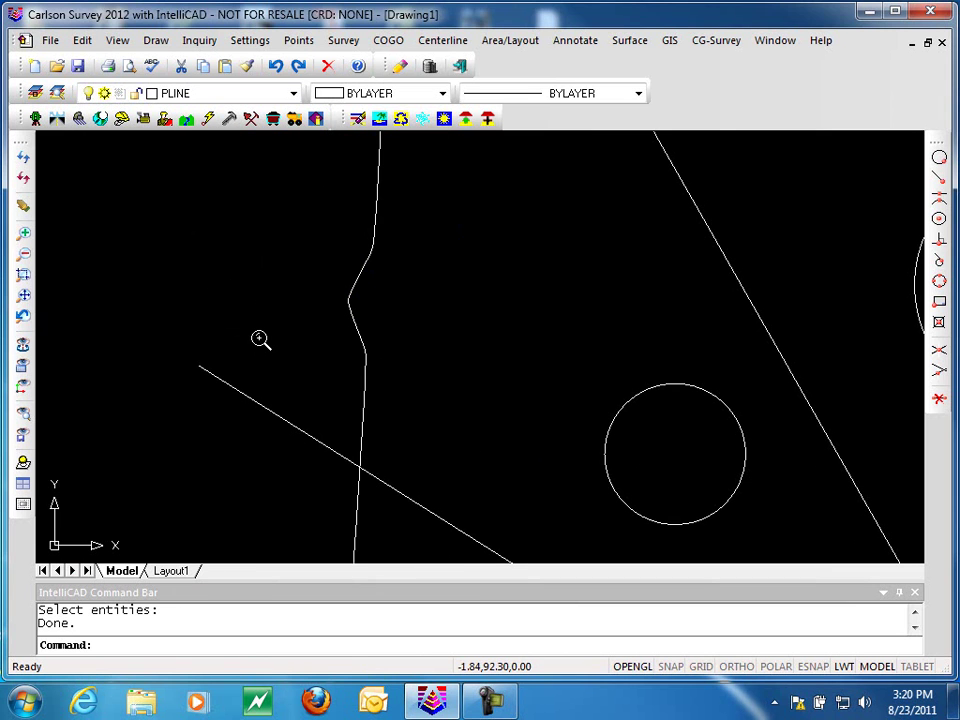
click(81, 39)
mouse_move(146, 568)
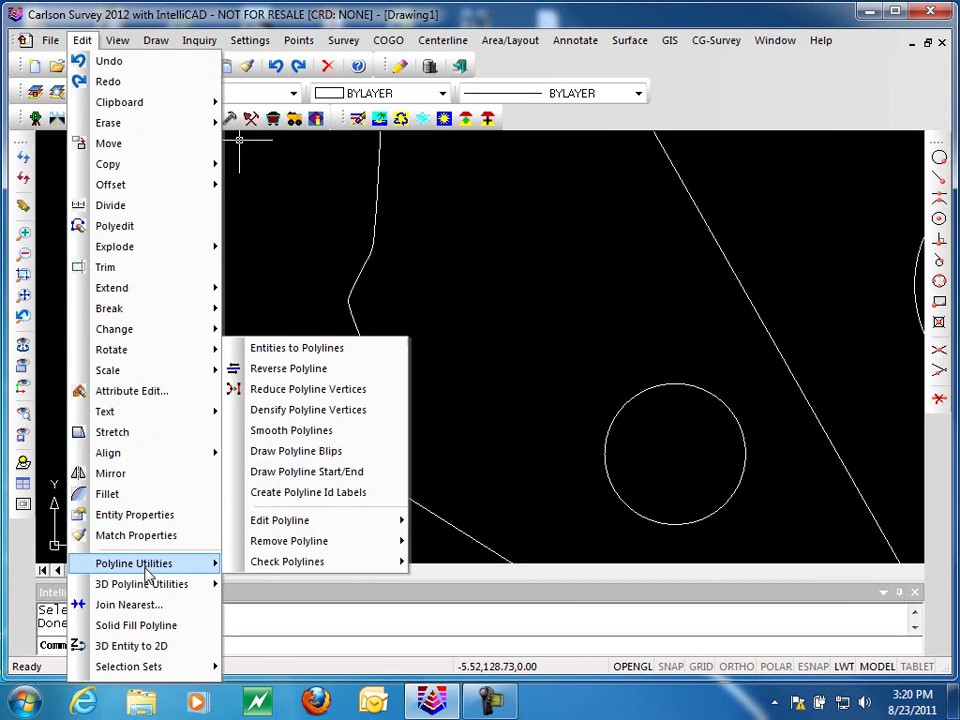
click(305, 474)
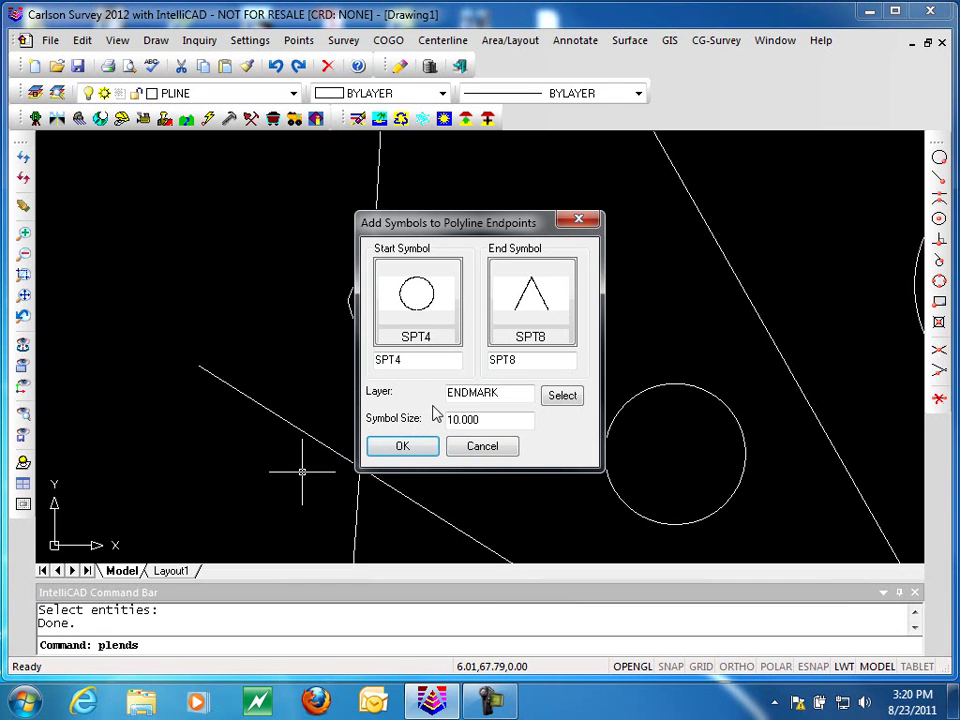
click(426, 447)
scroll(409, 455, down, 4)
click(450, 497)
click(555, 527)
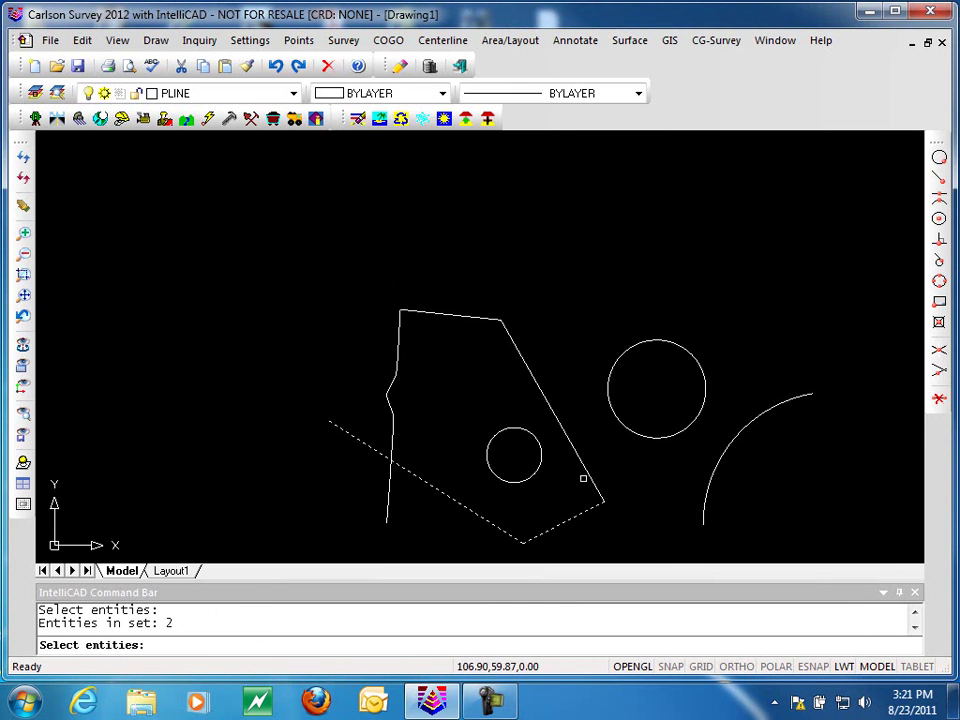
click(729, 449)
click(694, 414)
key(Return)
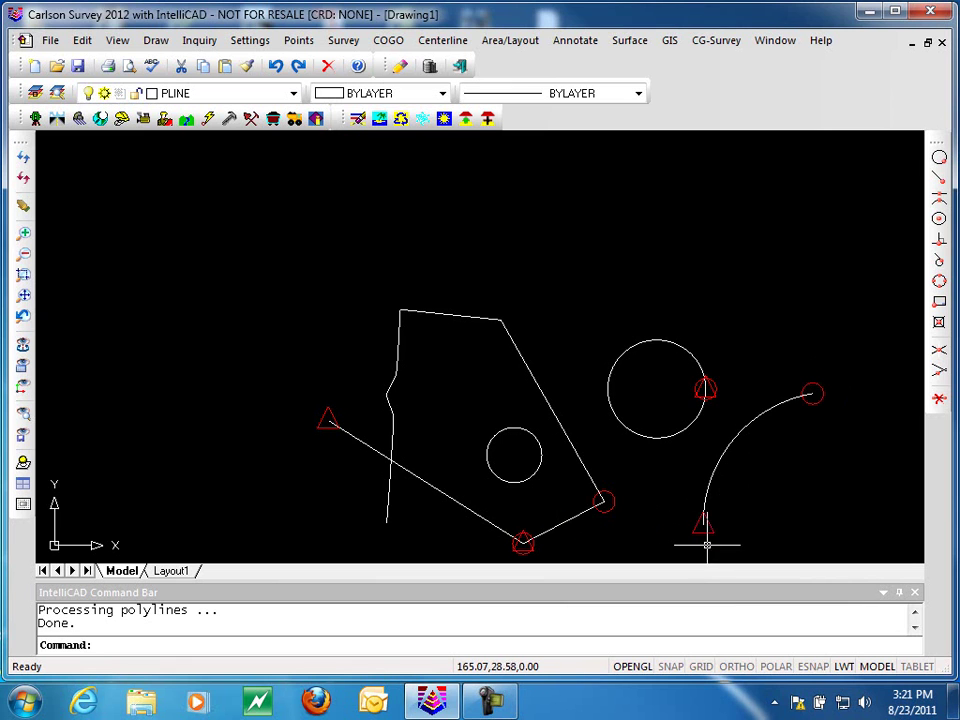
scroll(706, 390, up, 3)
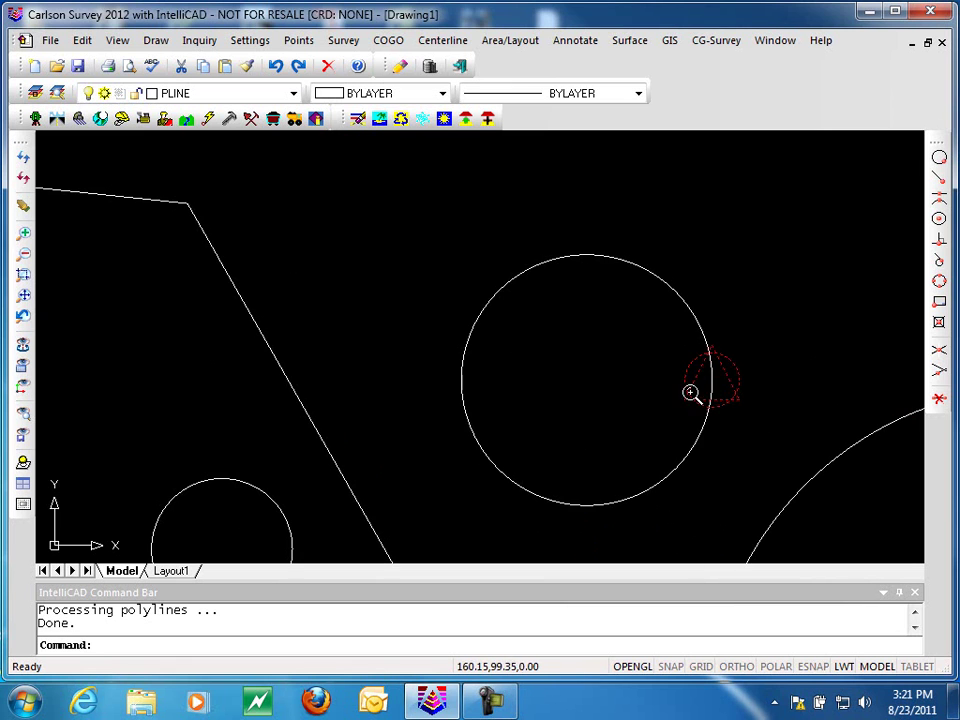
scroll(544, 437, down, 5)
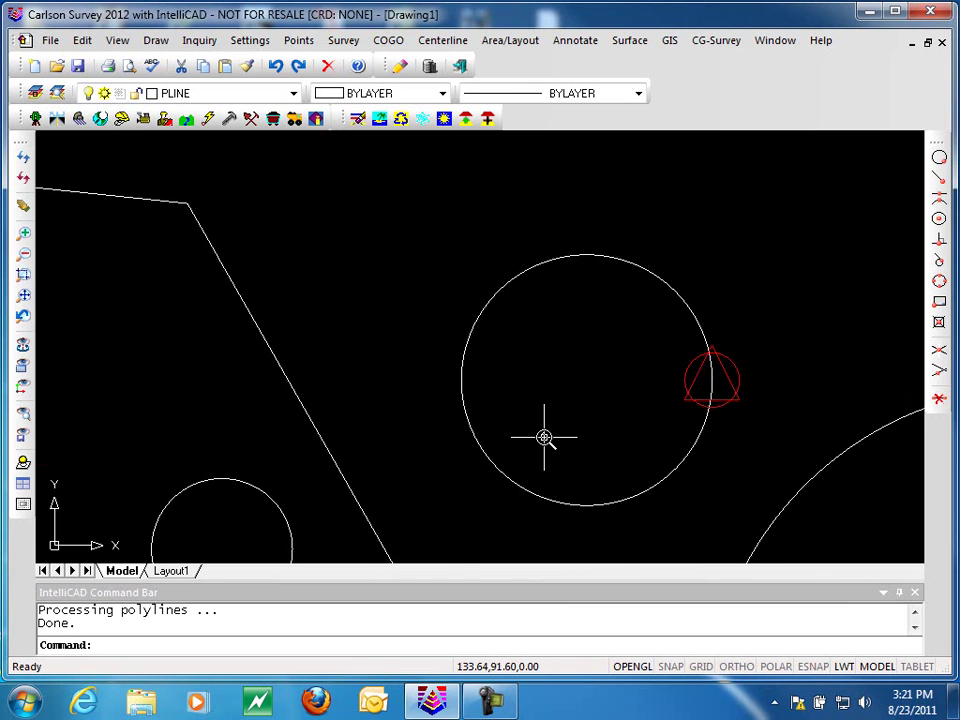
Step: Label the upper near-horizontal polyline by text 1 with prefix PL, a Circle symbol, centered justification and a text size of 4 drawing units
click(82, 41)
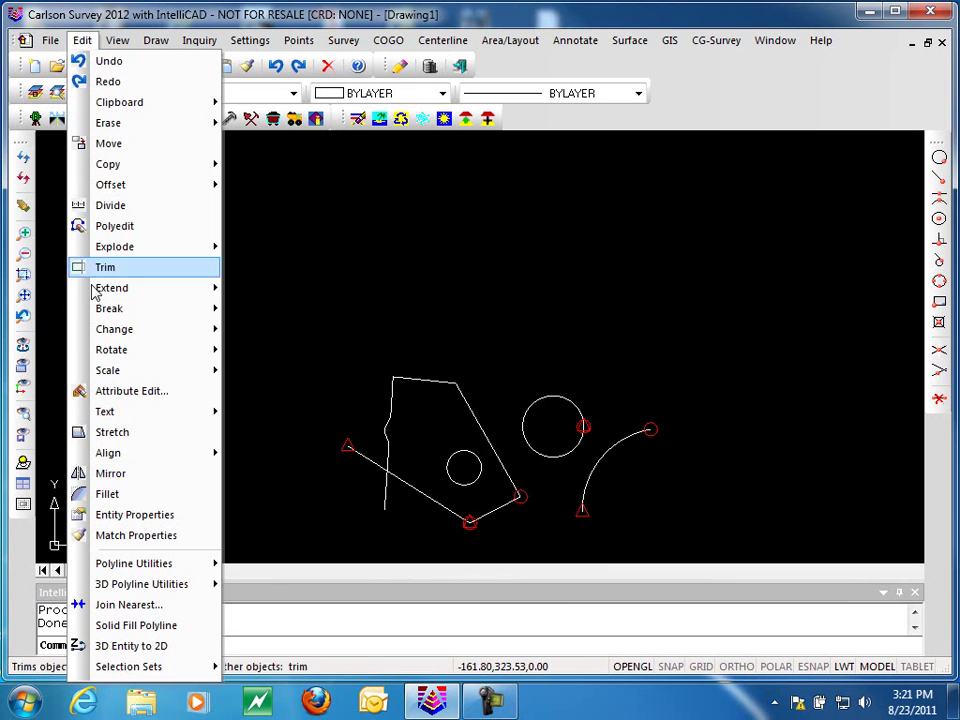
mouse_move(113, 565)
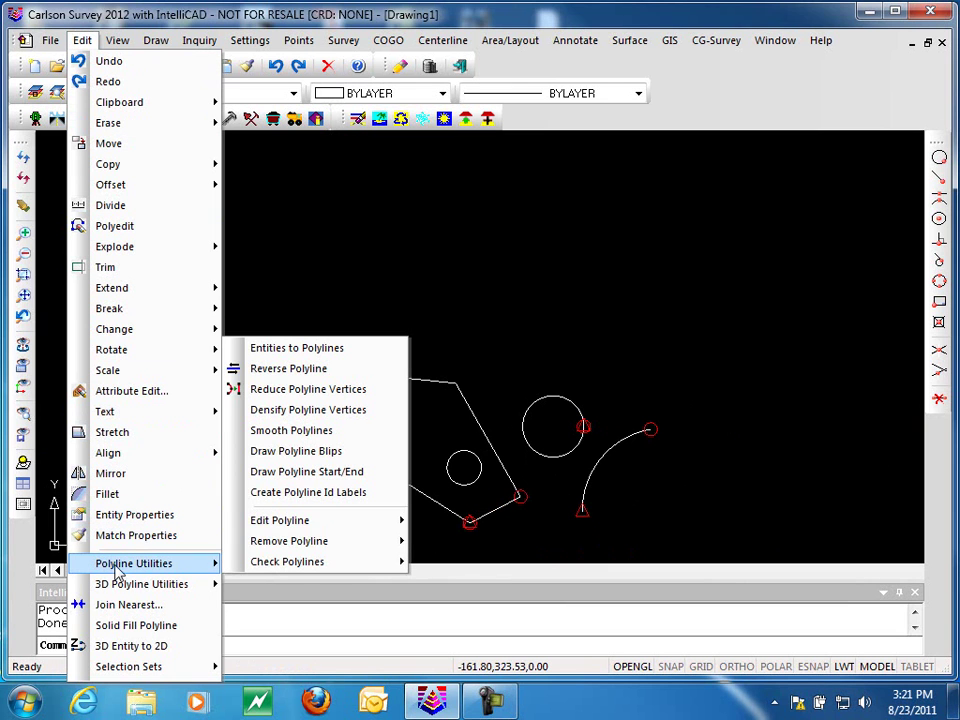
click(359, 494)
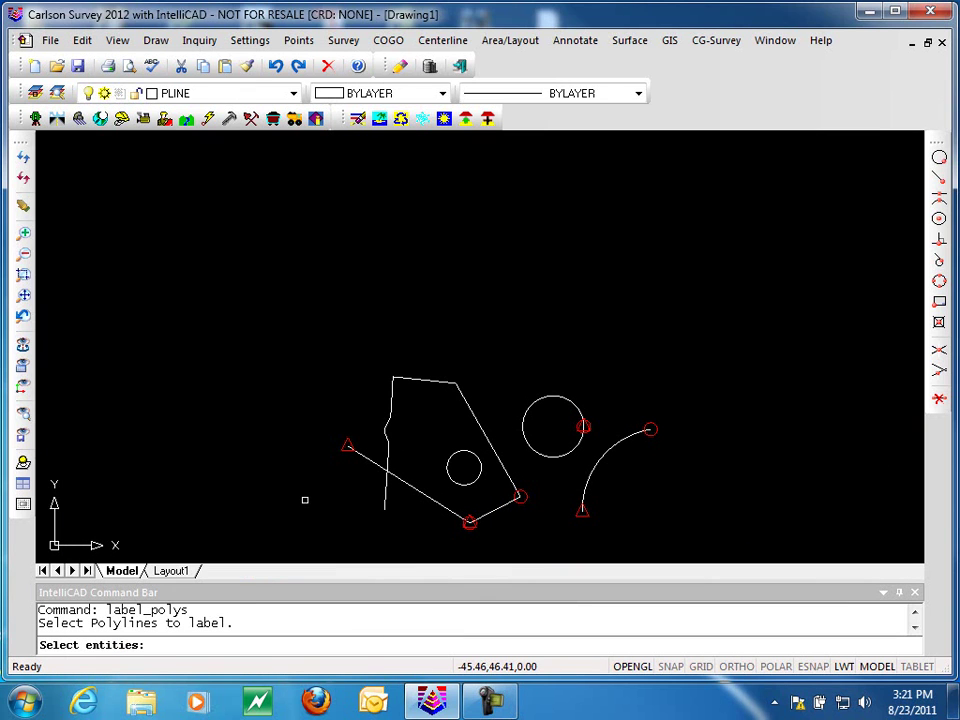
click(426, 380)
key(Return)
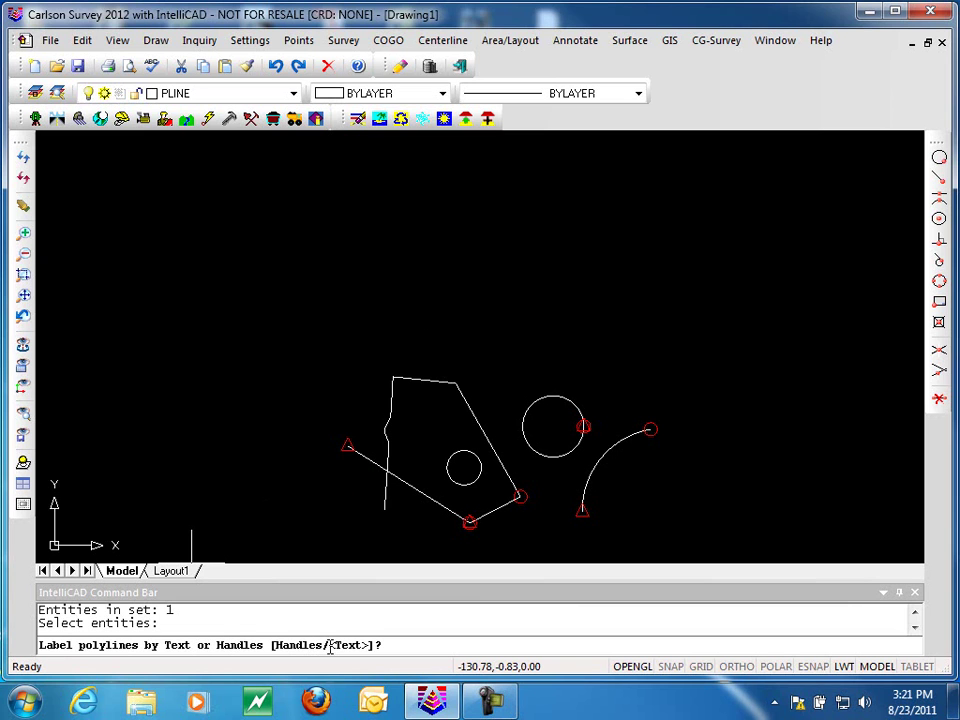
key(Return)
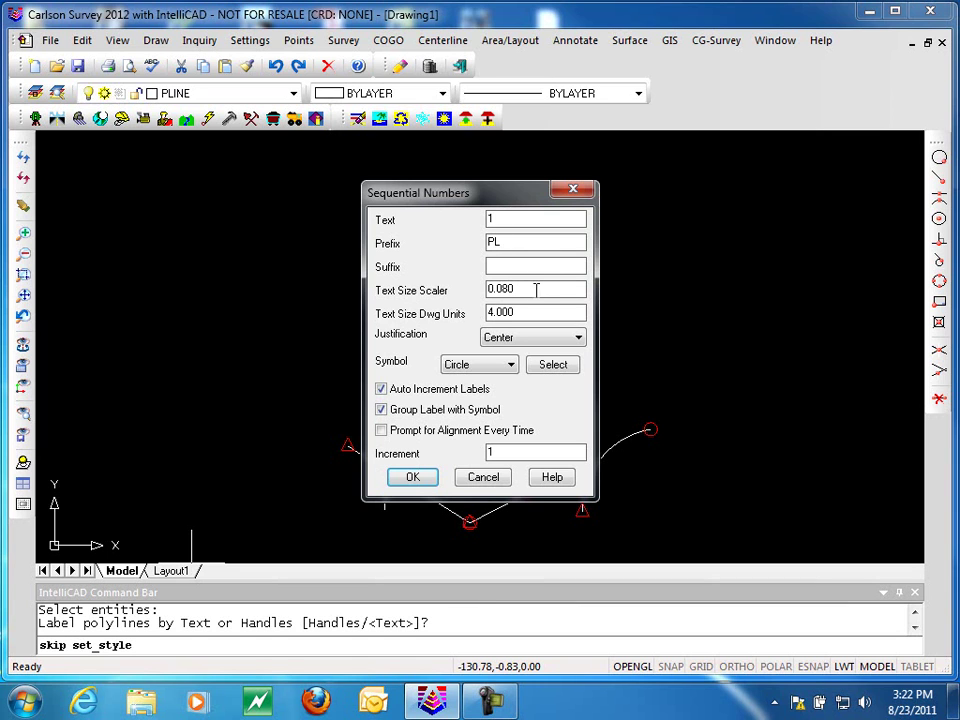
click(512, 365)
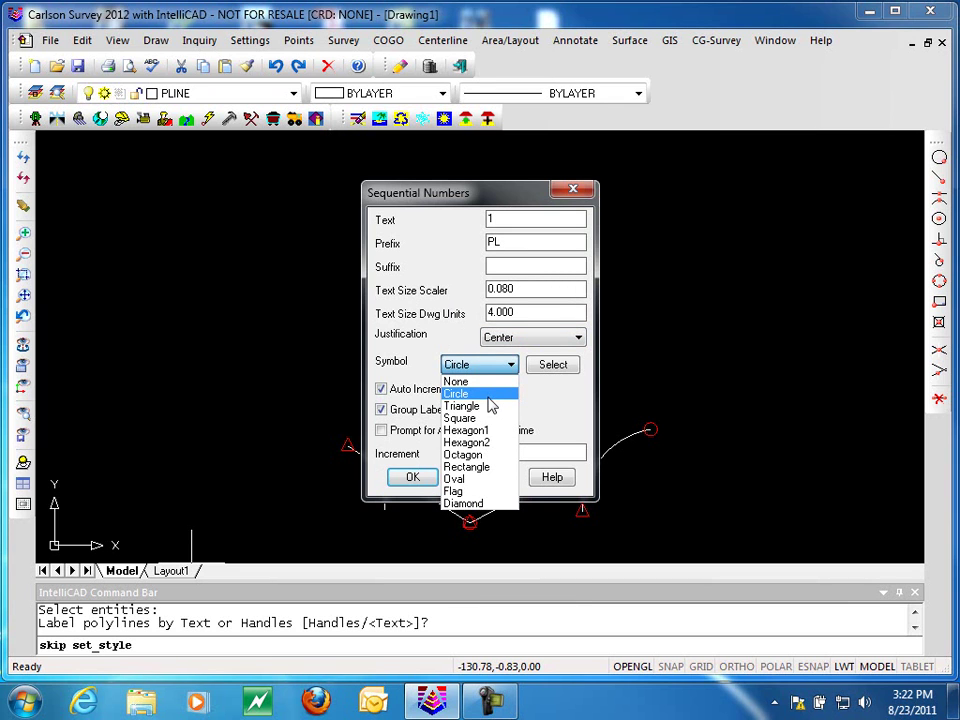
click(487, 397)
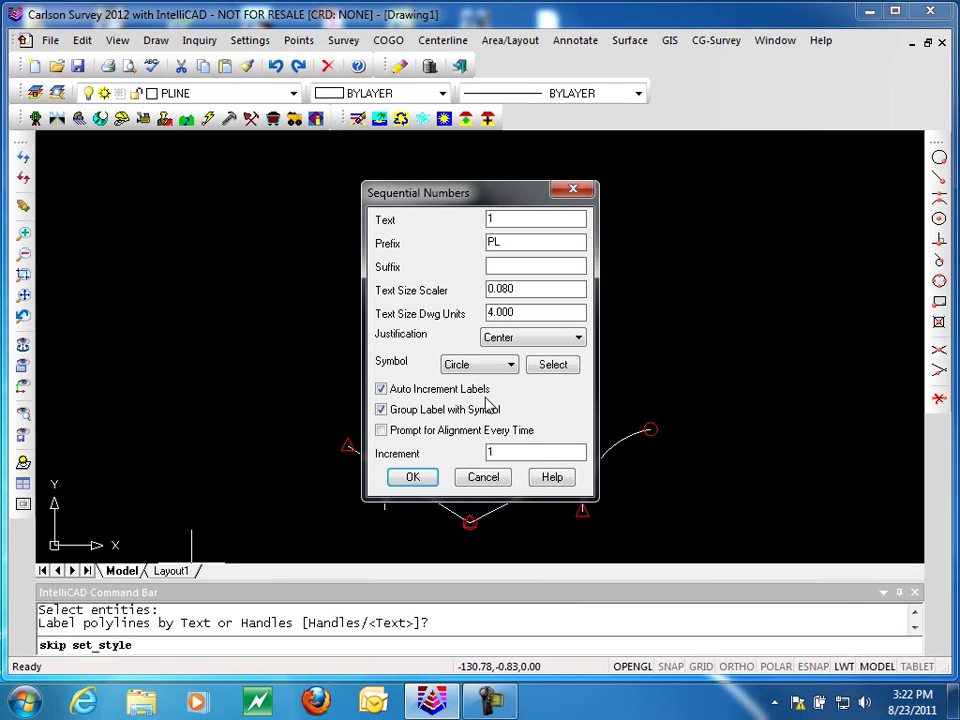
click(412, 477)
scroll(358, 398, up, 5)
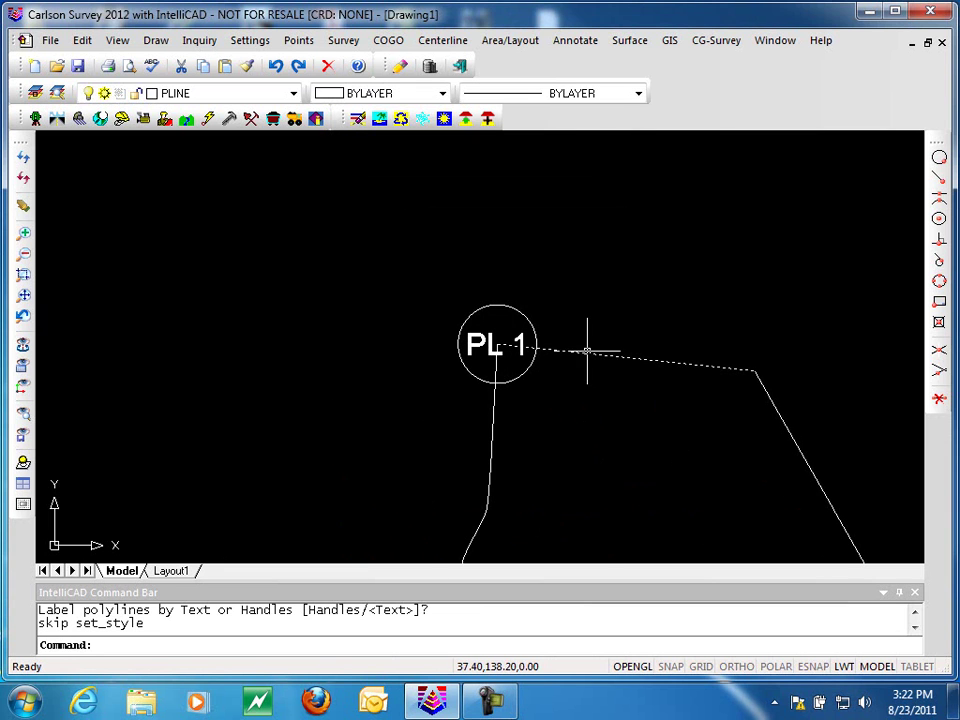
Step: Create a polyline ID label for the small circle using the Handles option
scroll(570, 470, down, 3)
middle_drag(570, 470, 455, 337)
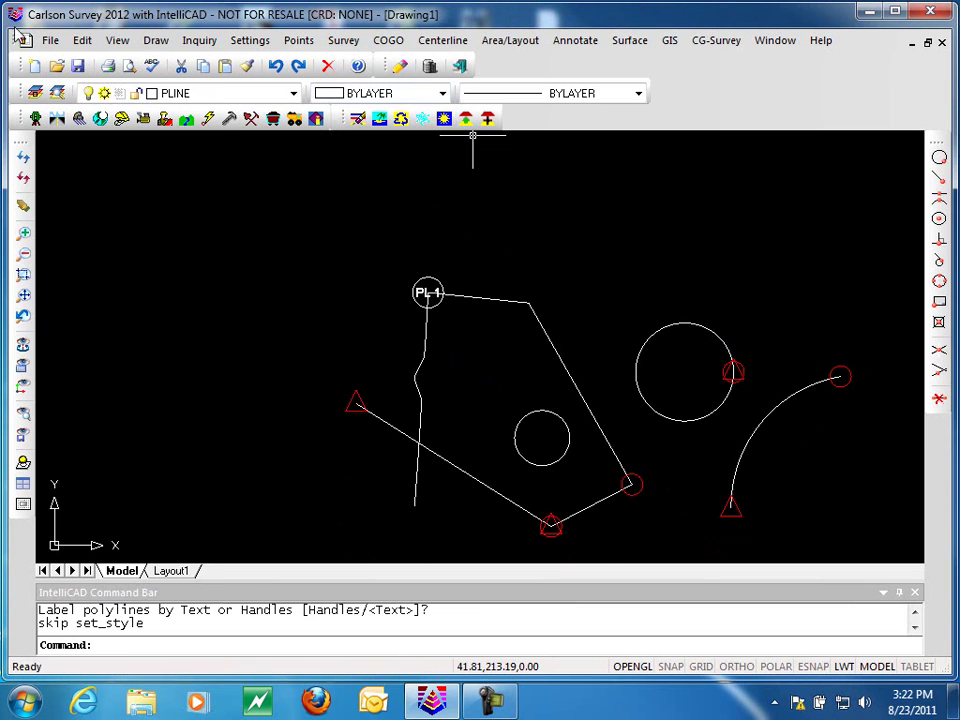
click(82, 41)
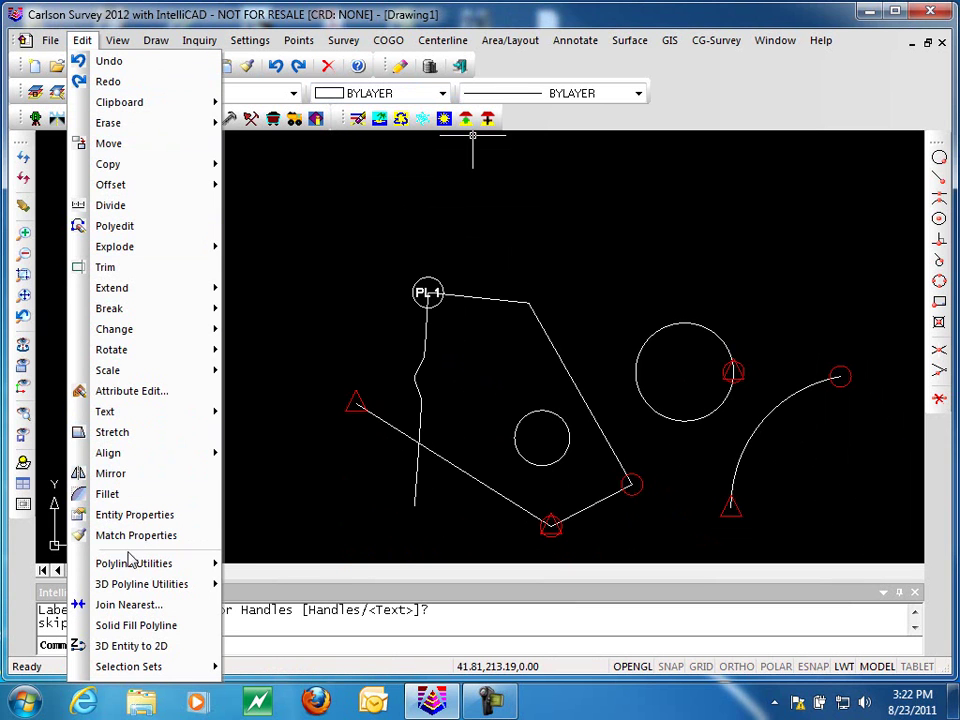
mouse_move(133, 567)
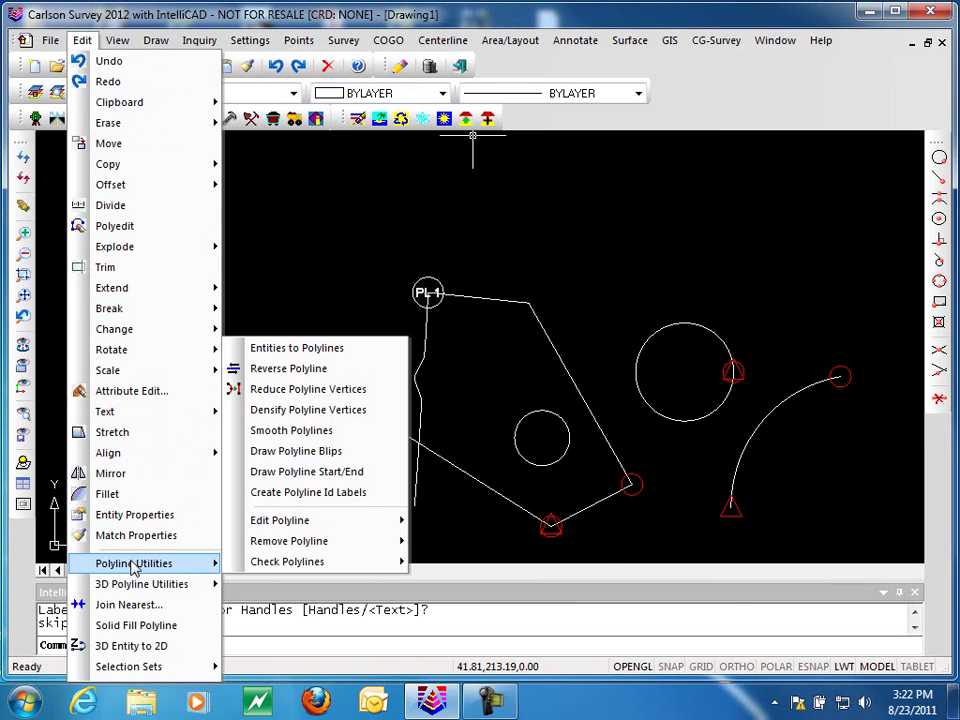
click(310, 491)
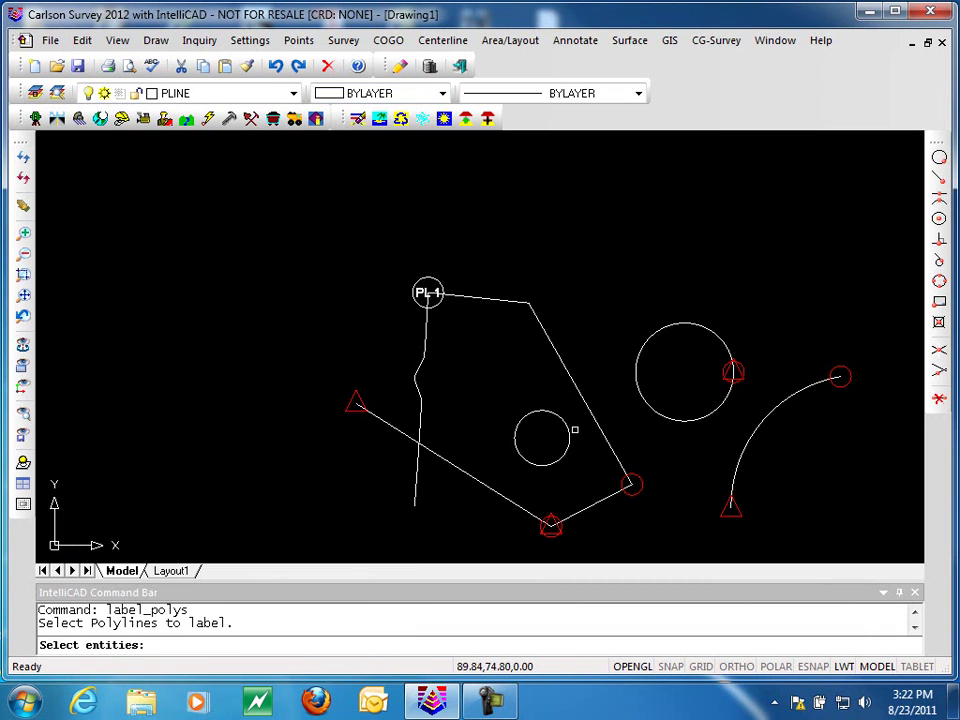
click(570, 431)
key(Return)
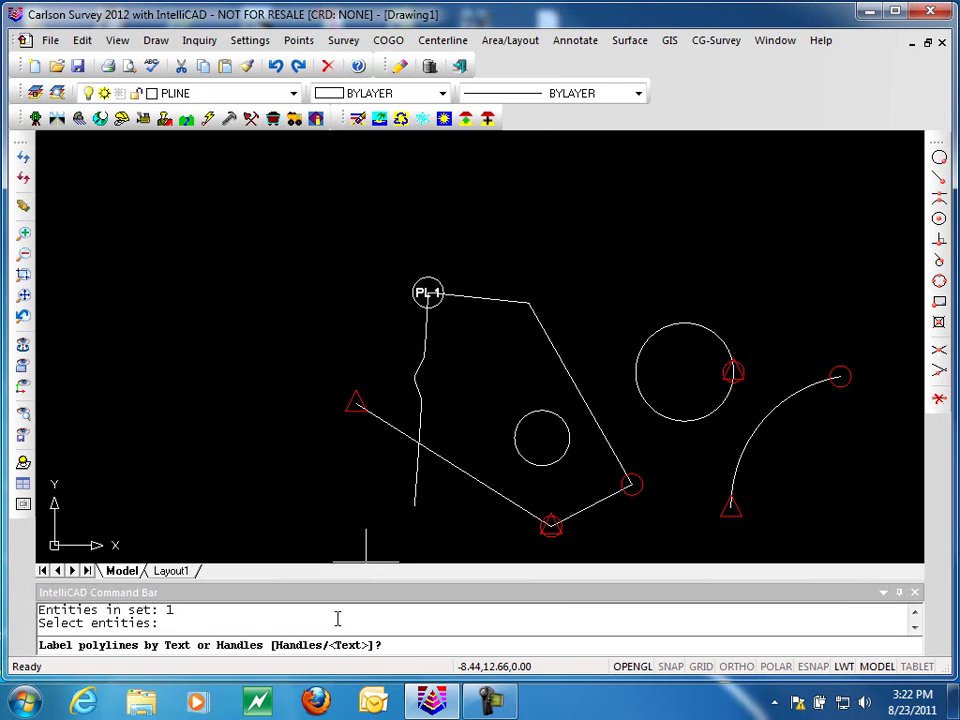
text(h)
key(Return)
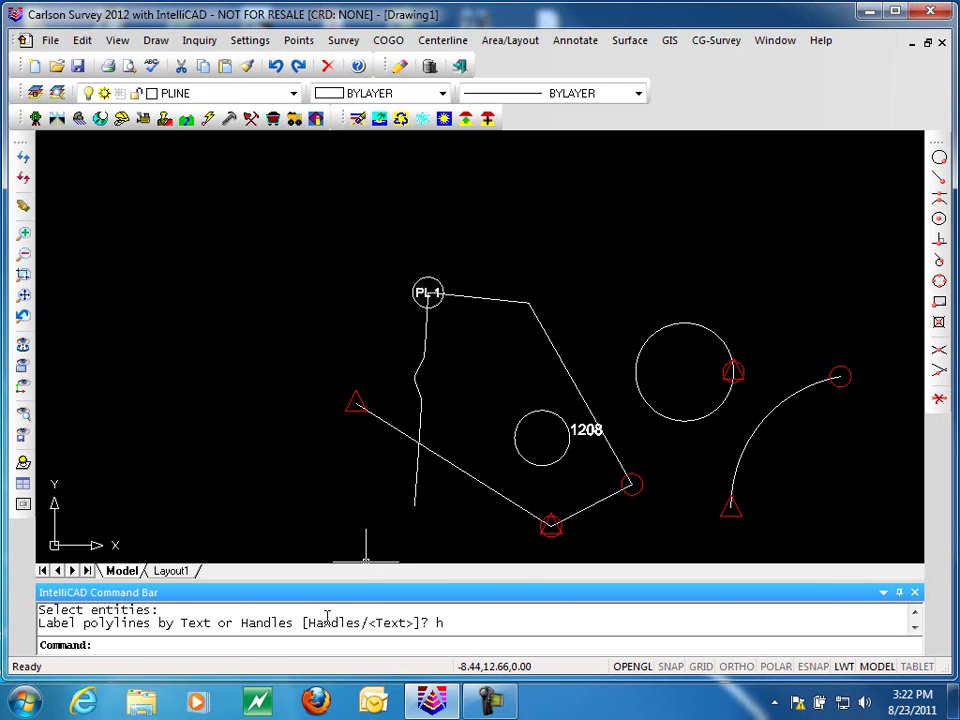
scroll(580, 437, up, 4)
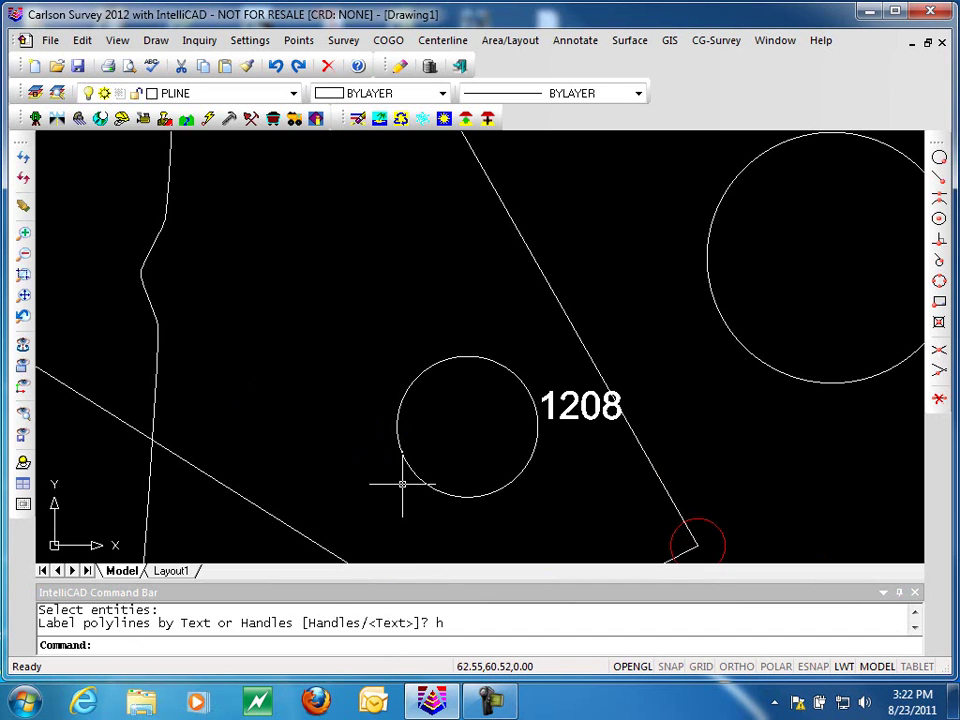
scroll(371, 480, down, 4)
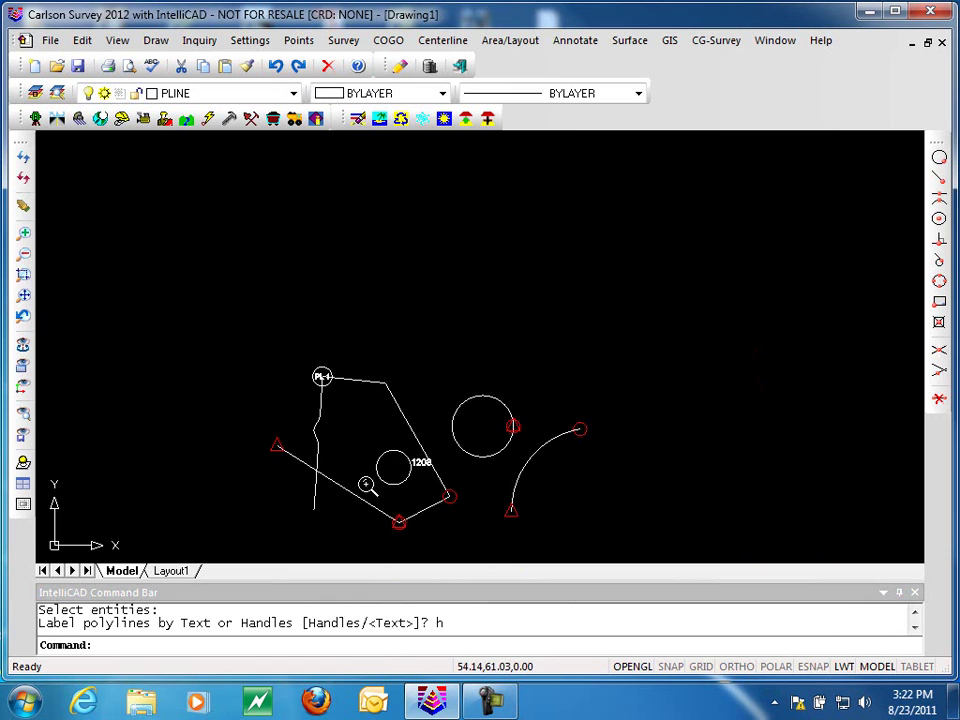
middle_drag(389, 449, 405, 379)
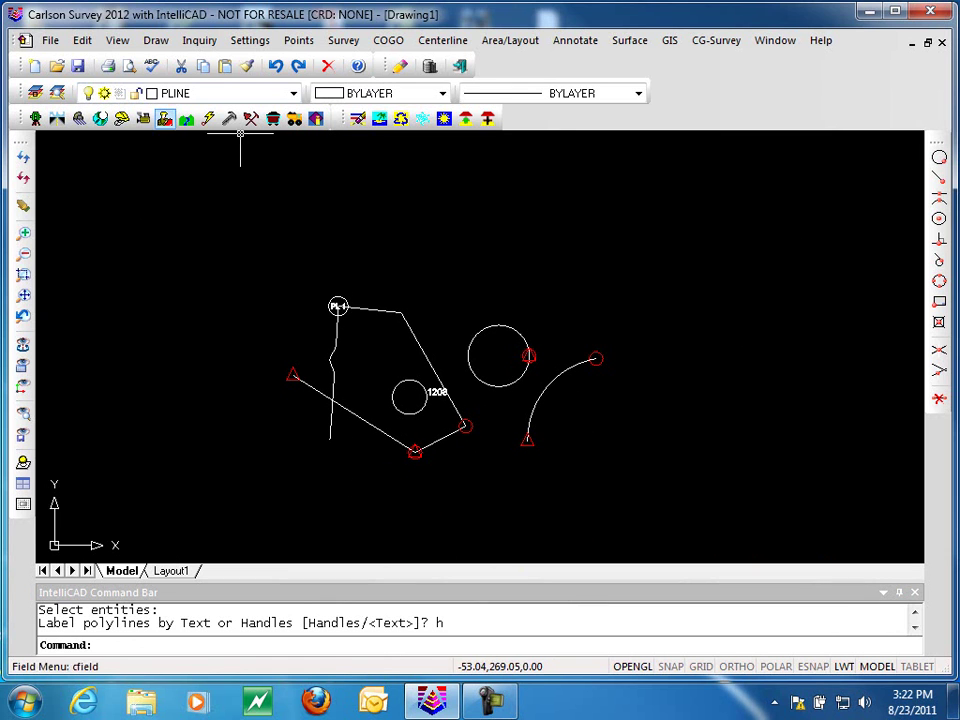
click(82, 41)
mouse_move(118, 566)
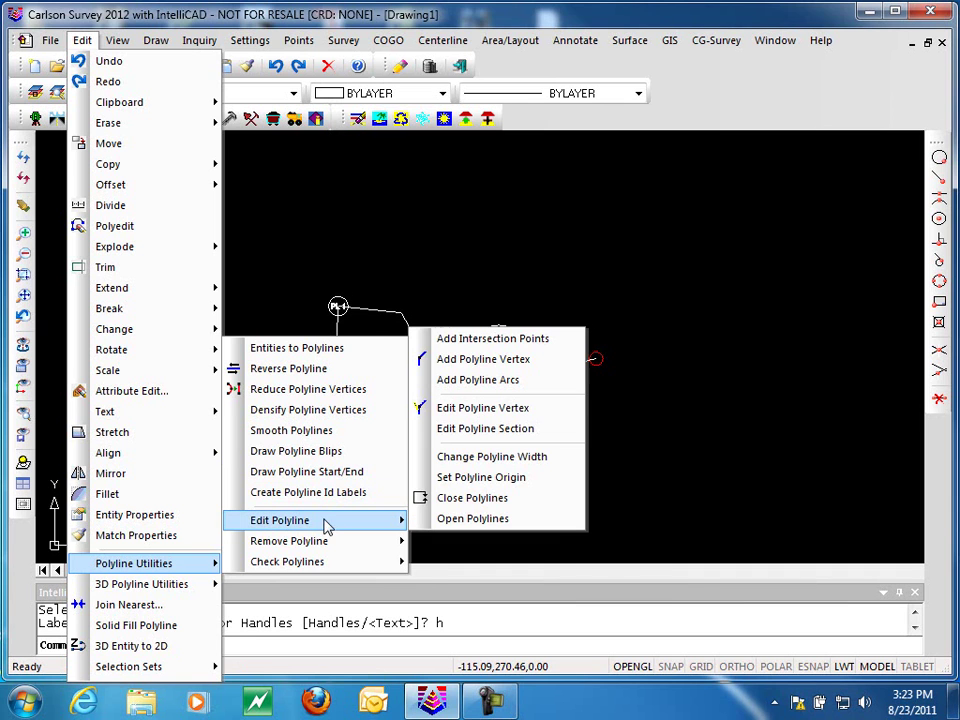
mouse_move(327, 548)
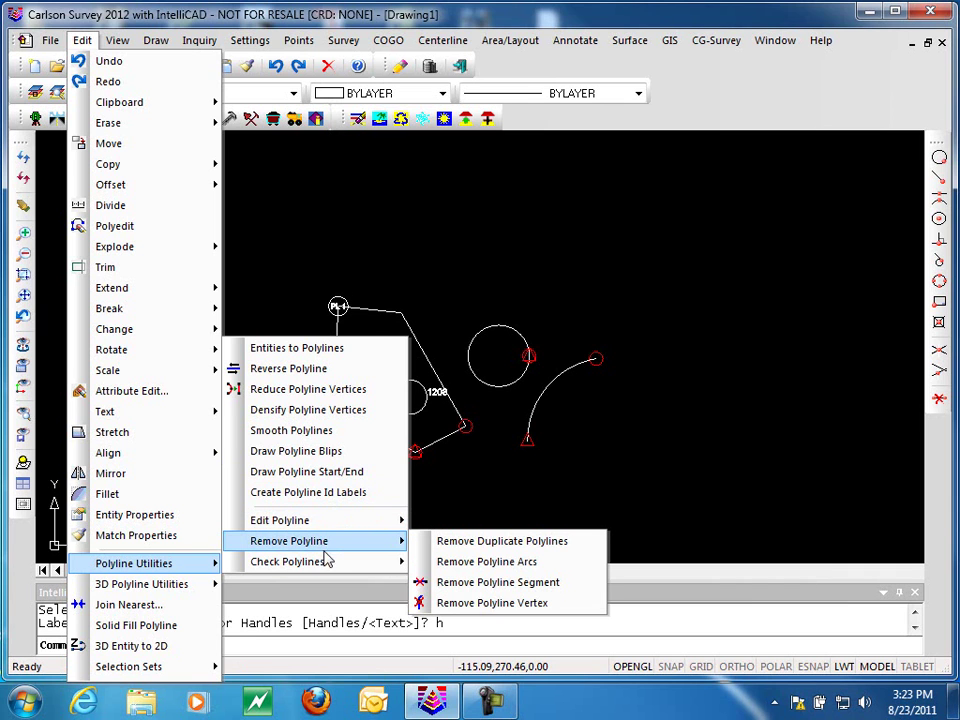
click(557, 496)
click(553, 497)
click(740, 410)
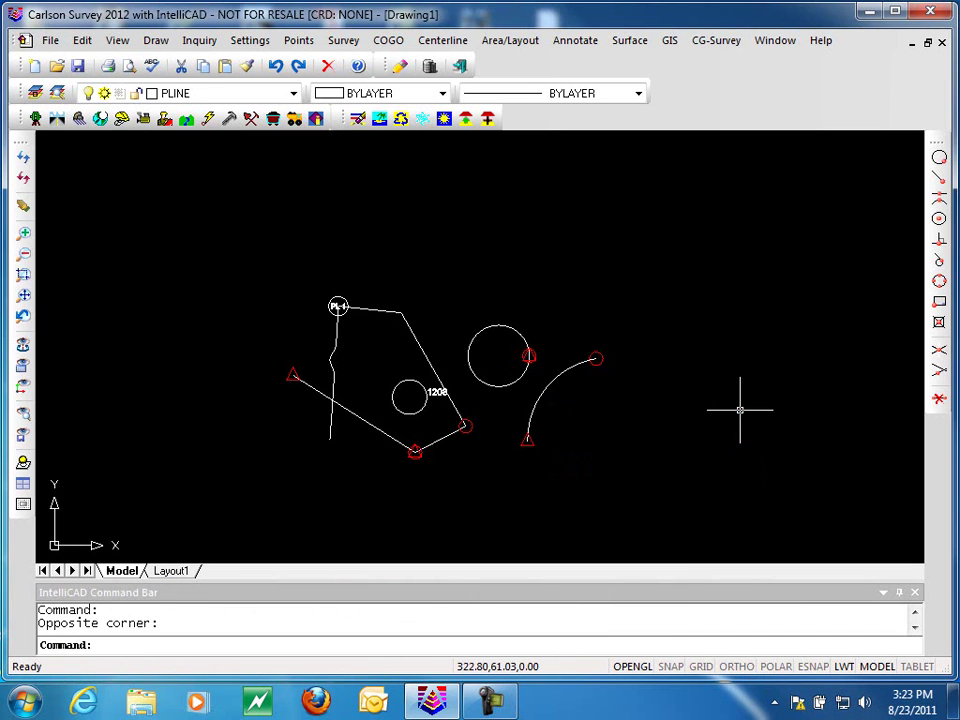